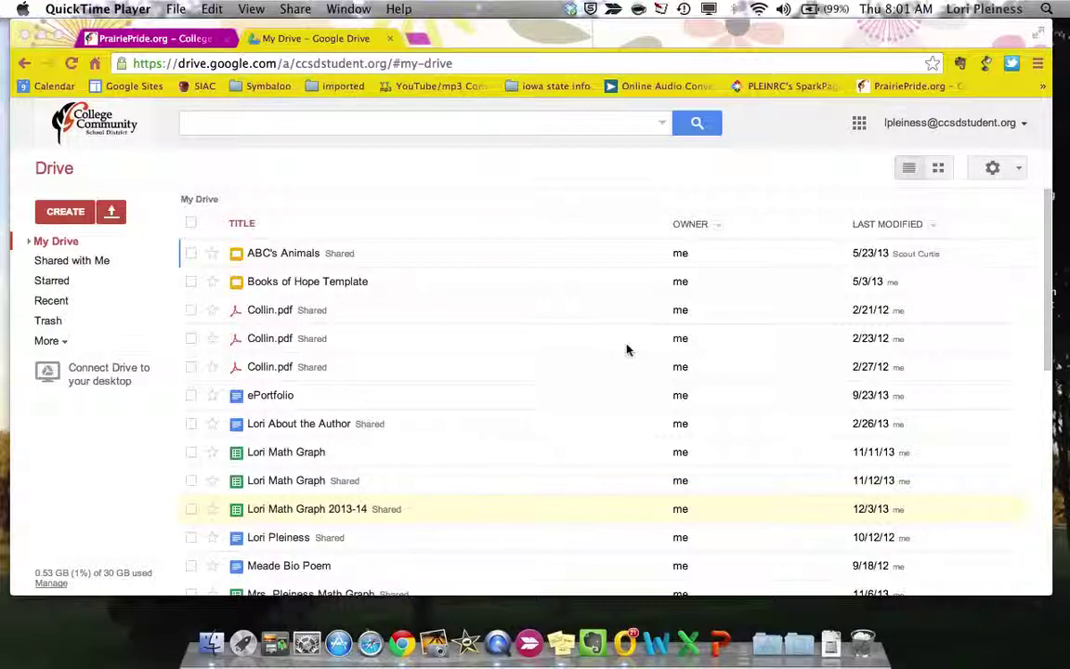
- Visit the school website's Student Google Docs link, then return to the Google Drive file list
left_click(170, 45)
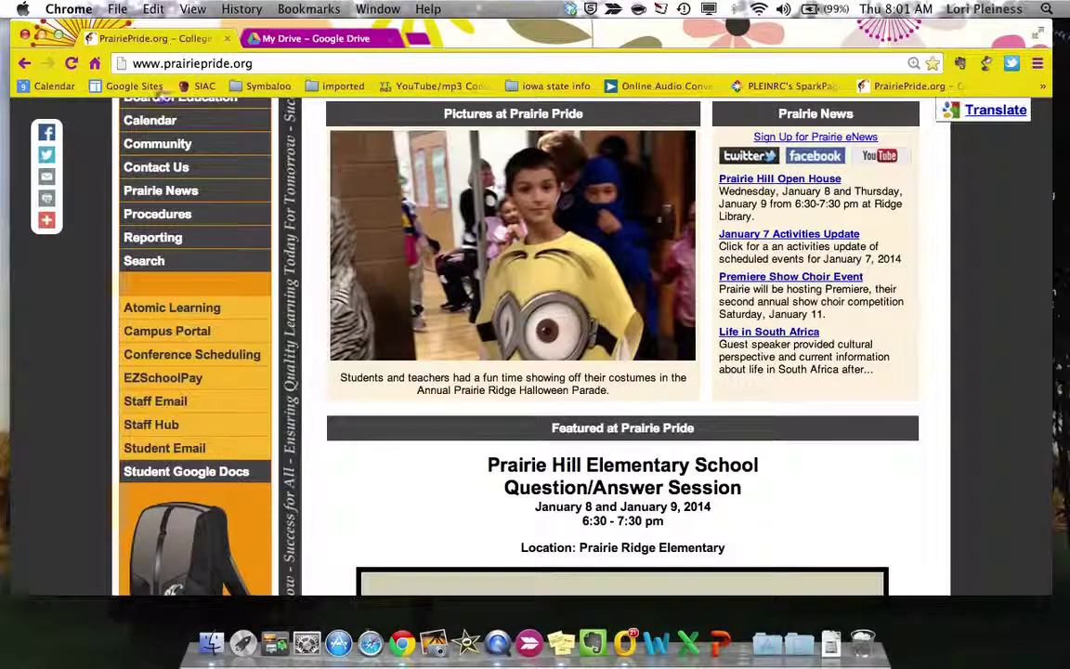
left_click(165, 472)
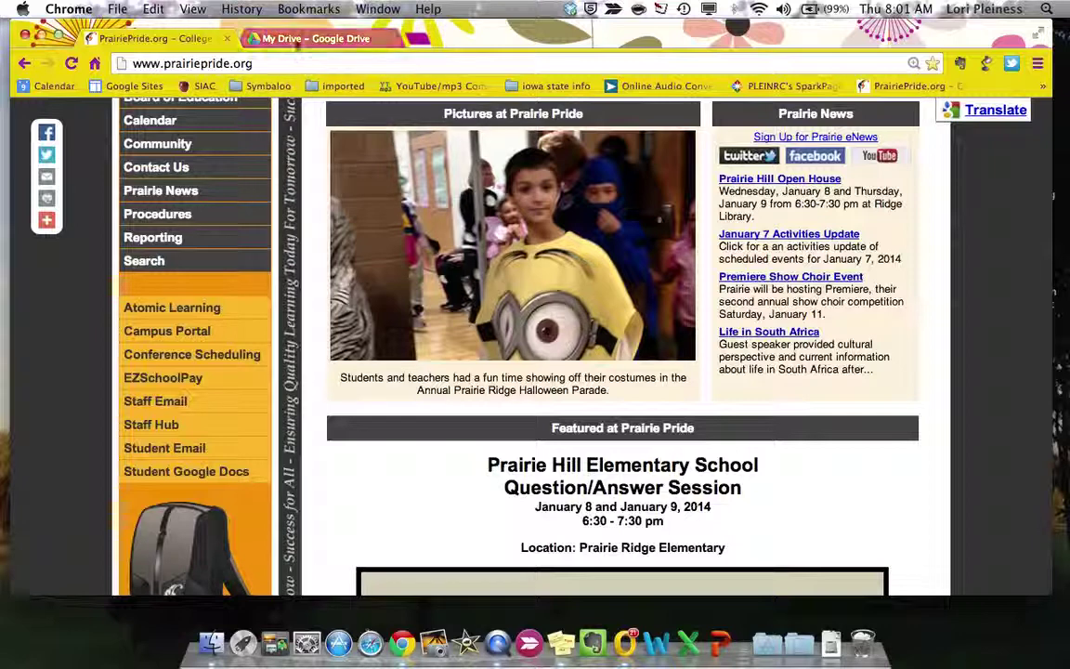
left_click(296, 39)
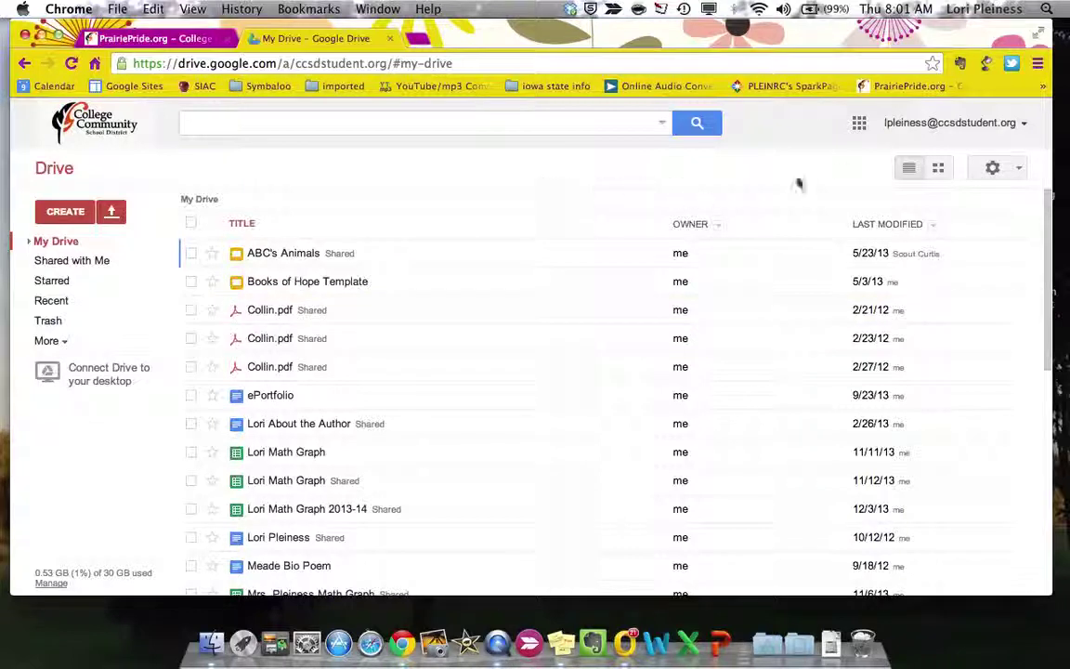
- Launch Google Sites from the Google apps grid and begin a new site
left_click(859, 126)
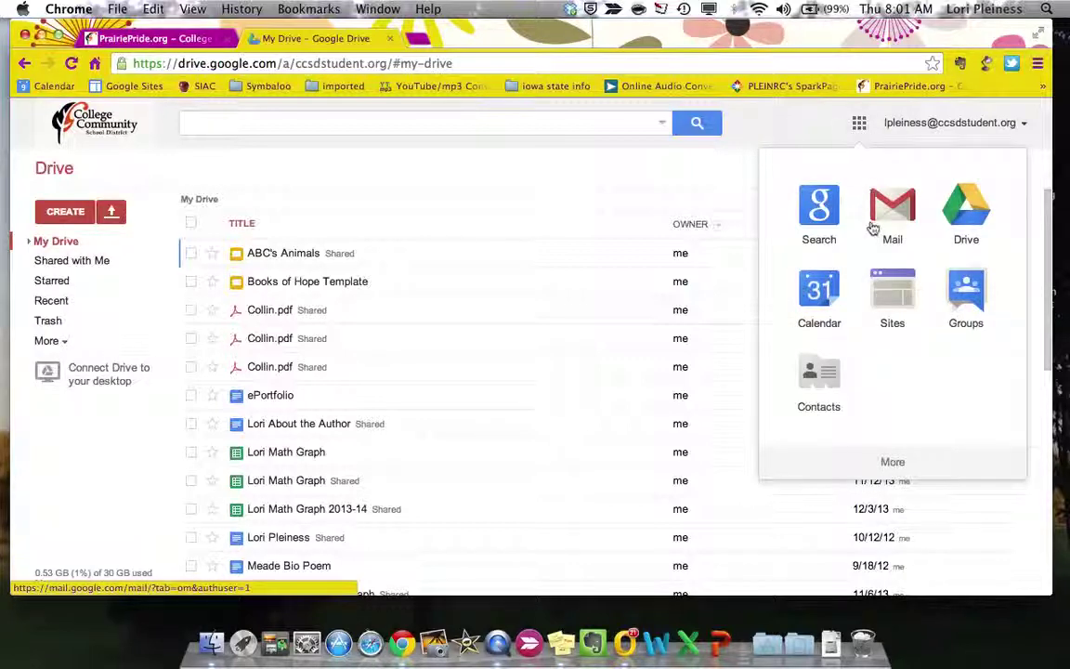
left_click(890, 293)
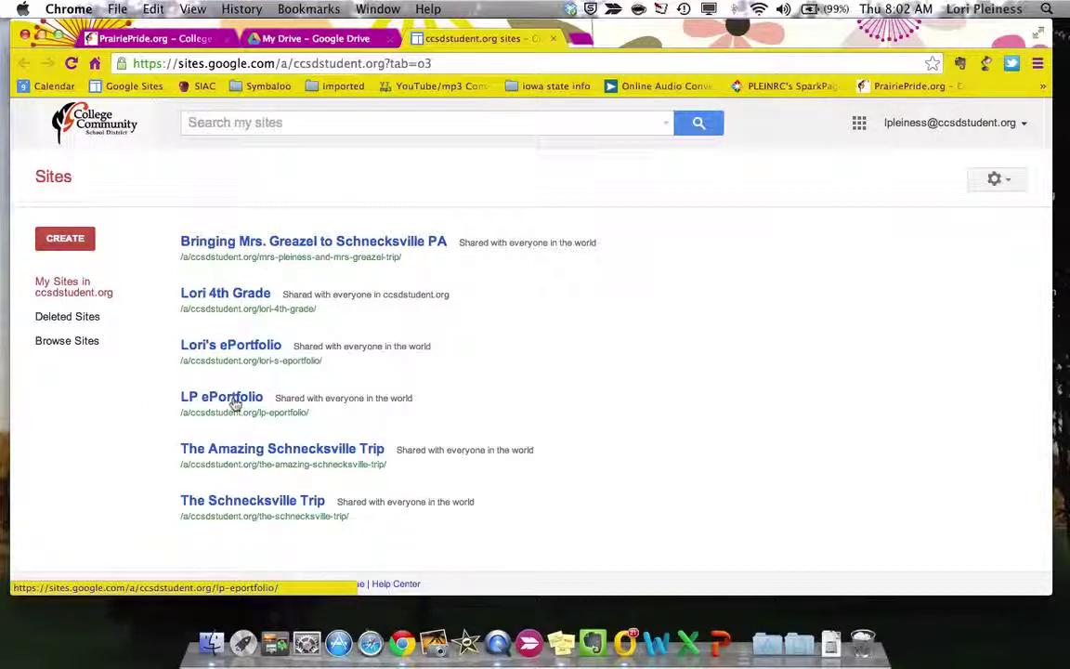
left_click(63, 242)
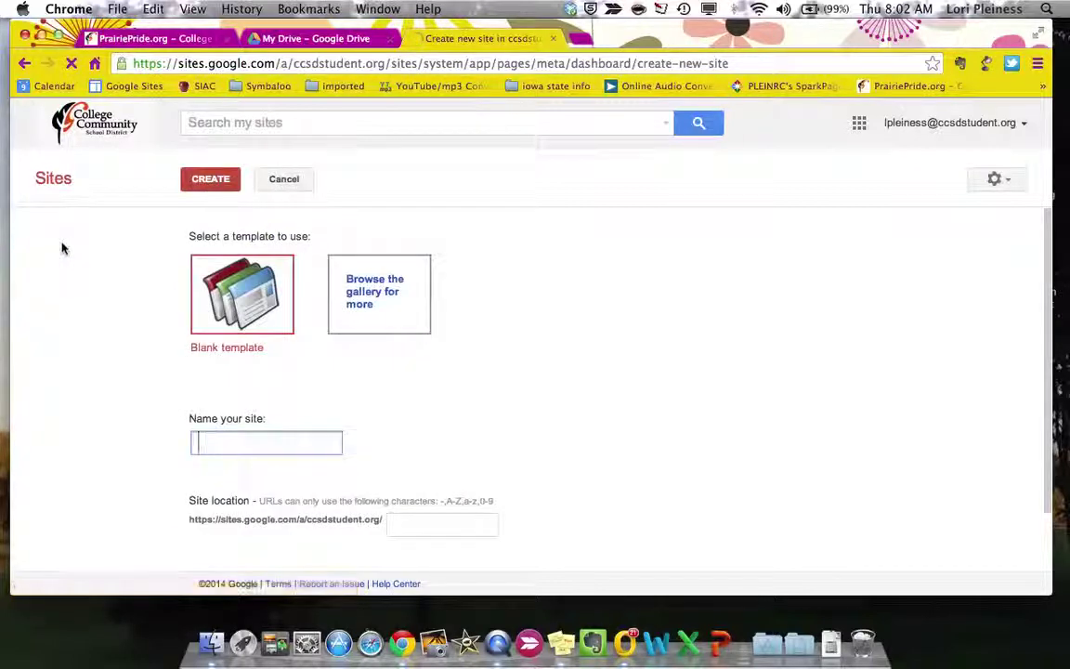
- Browse the full gallery of site templates
left_click(384, 305)
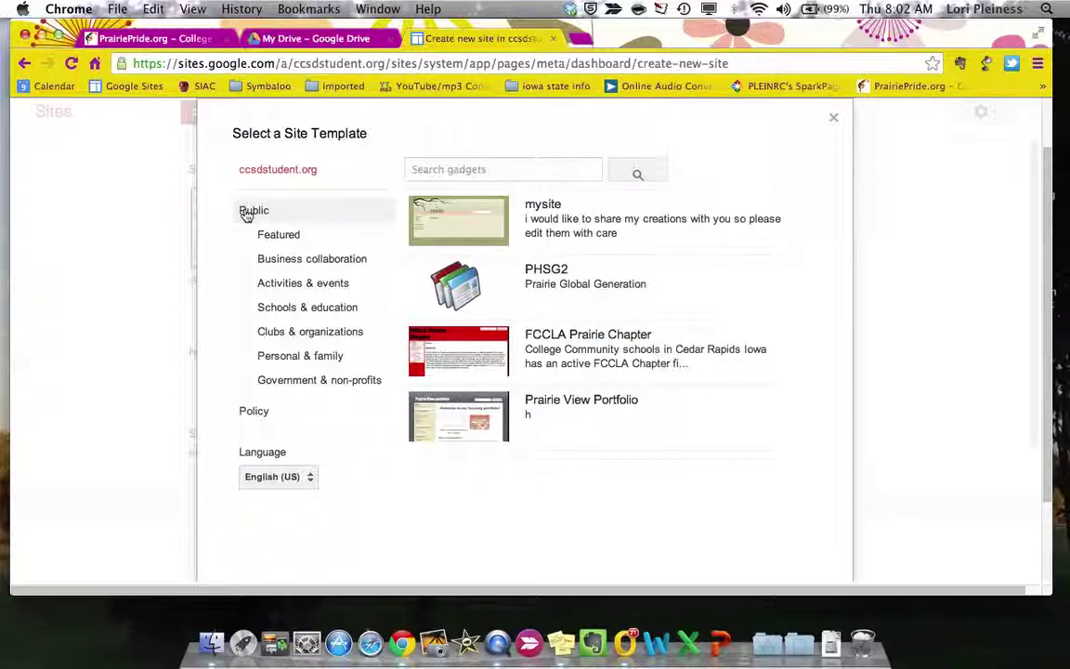
- Search Schools & education templates for 'ridge' and select the Ridge ePortfolio template
left_click(285, 307)
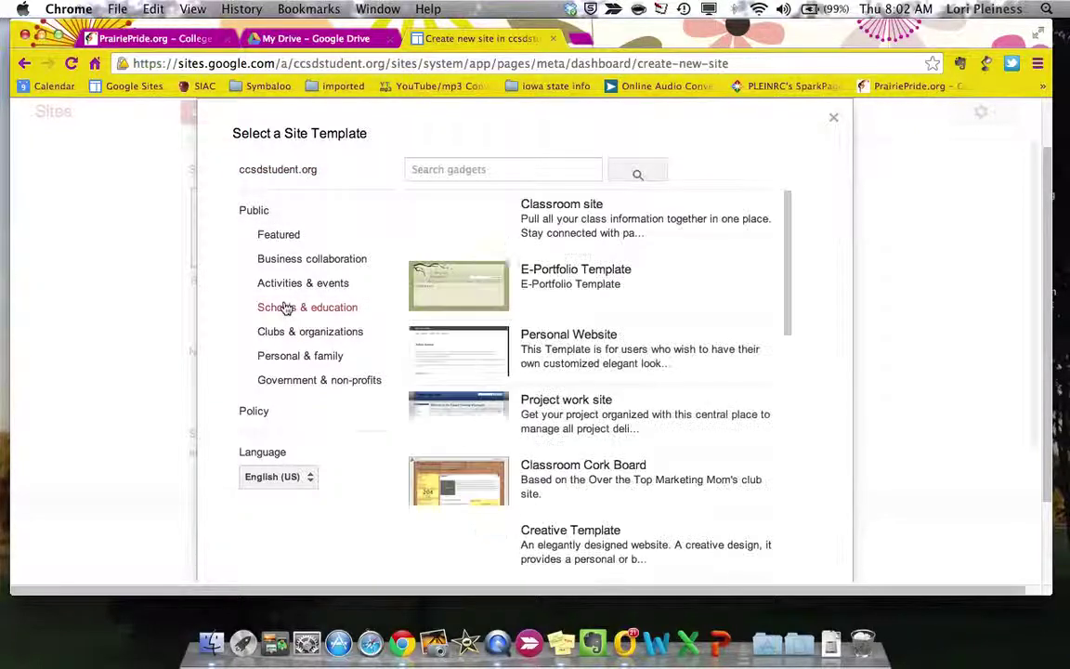
left_click(463, 171)
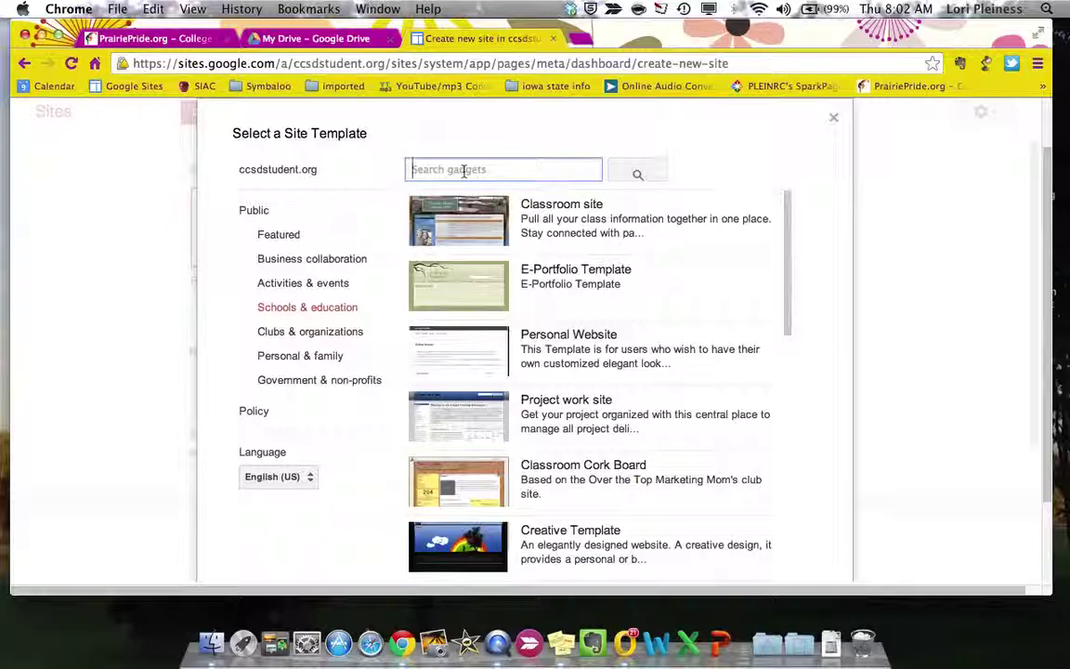
type("ridge")
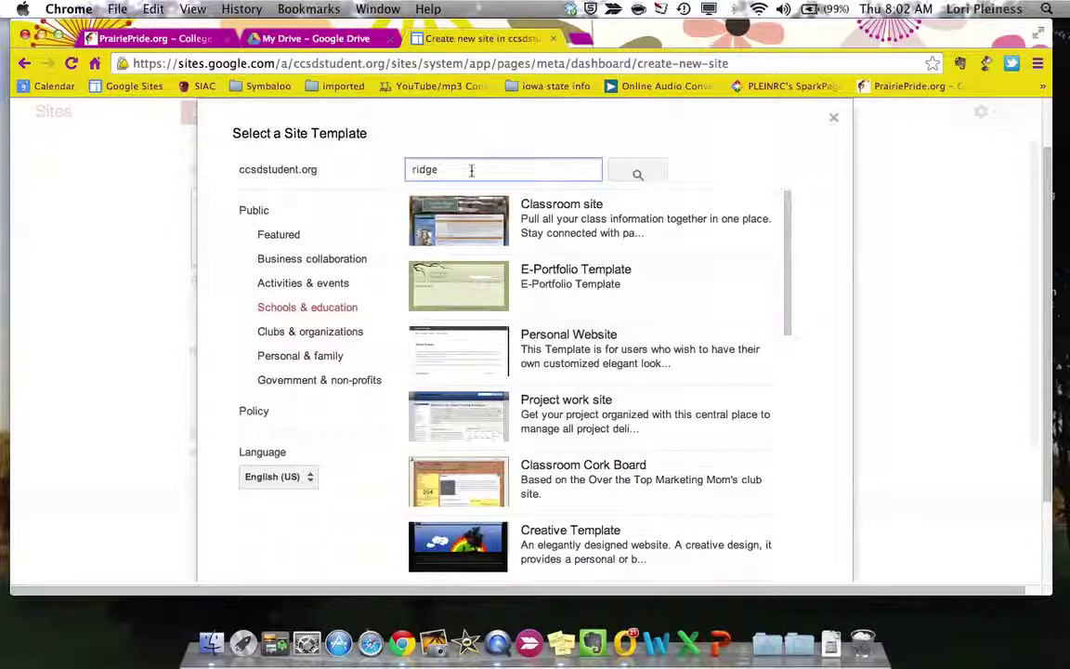
left_click(637, 175)
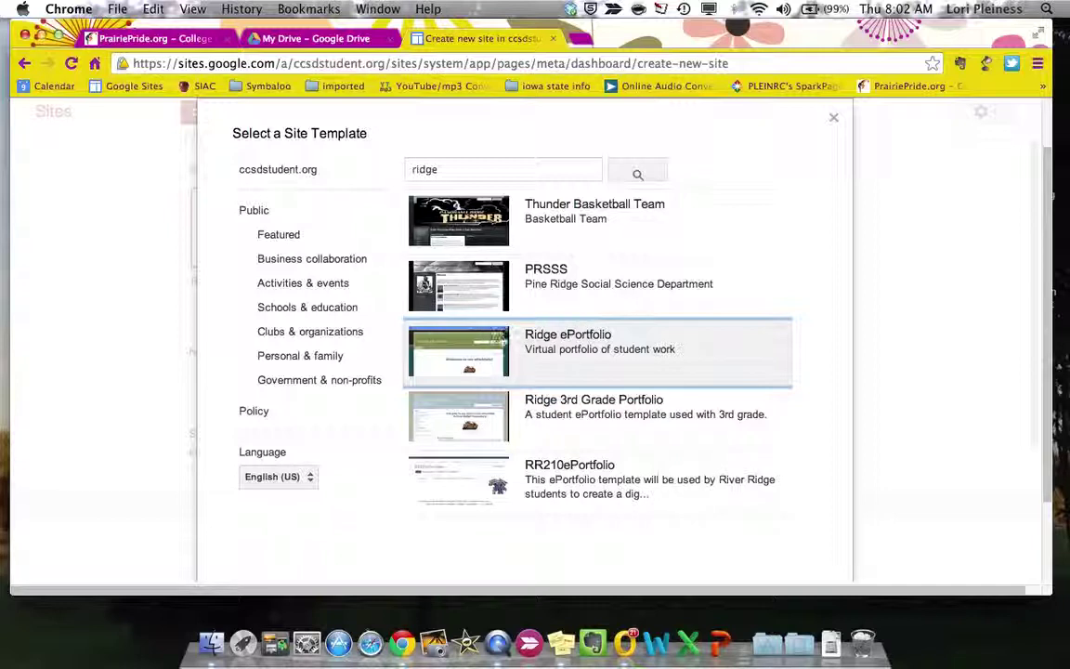
left_click(499, 348)
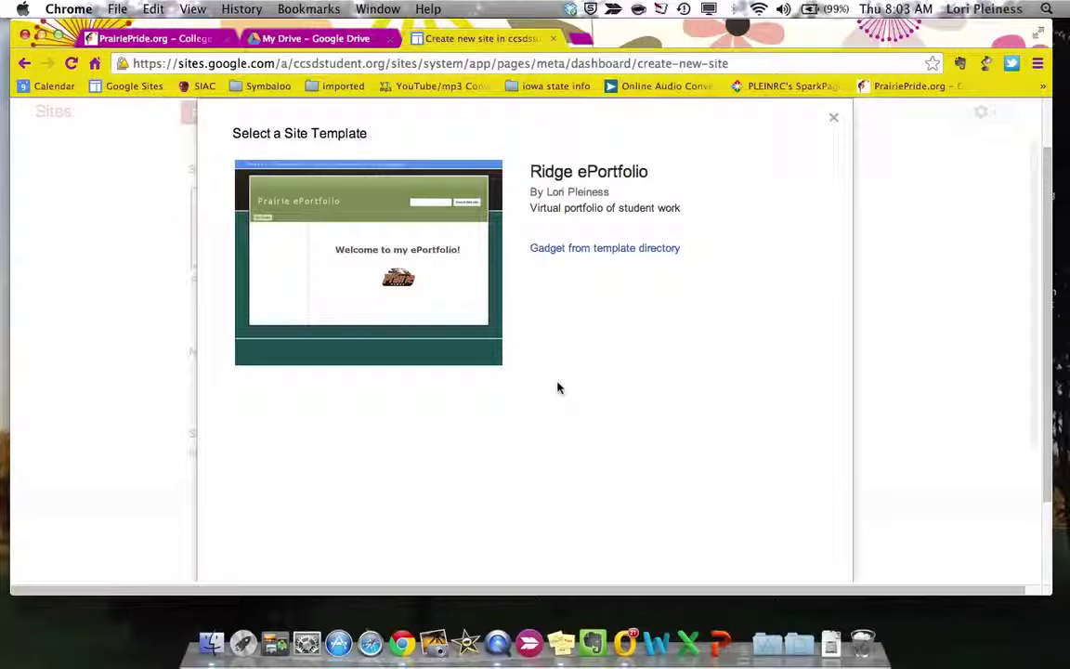
scroll(557, 387, "down", 5)
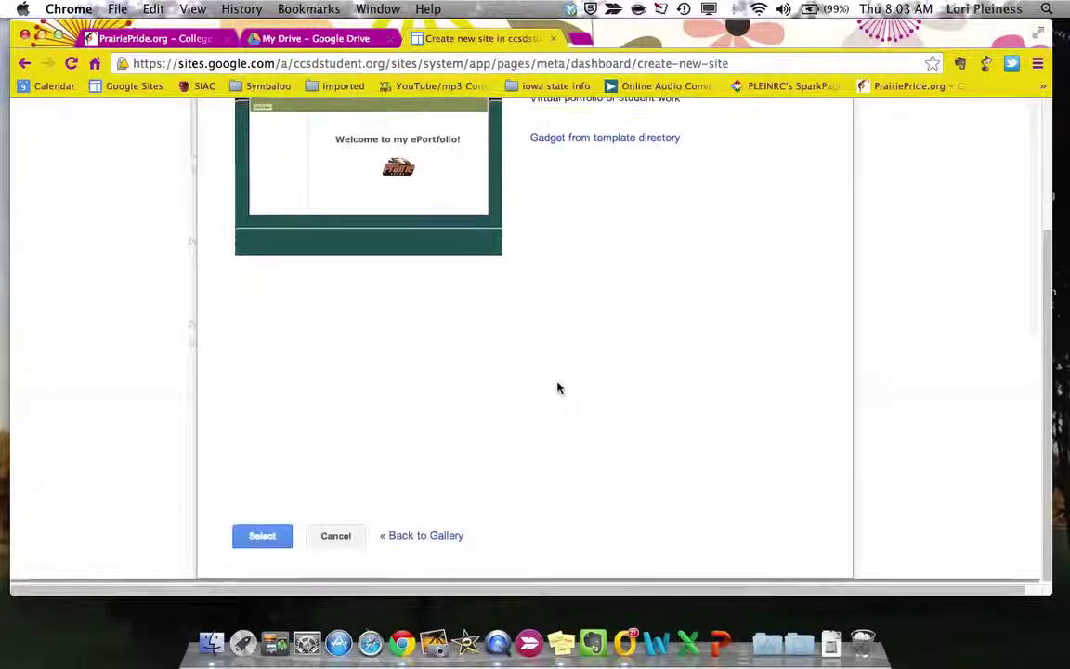
left_click(260, 539)
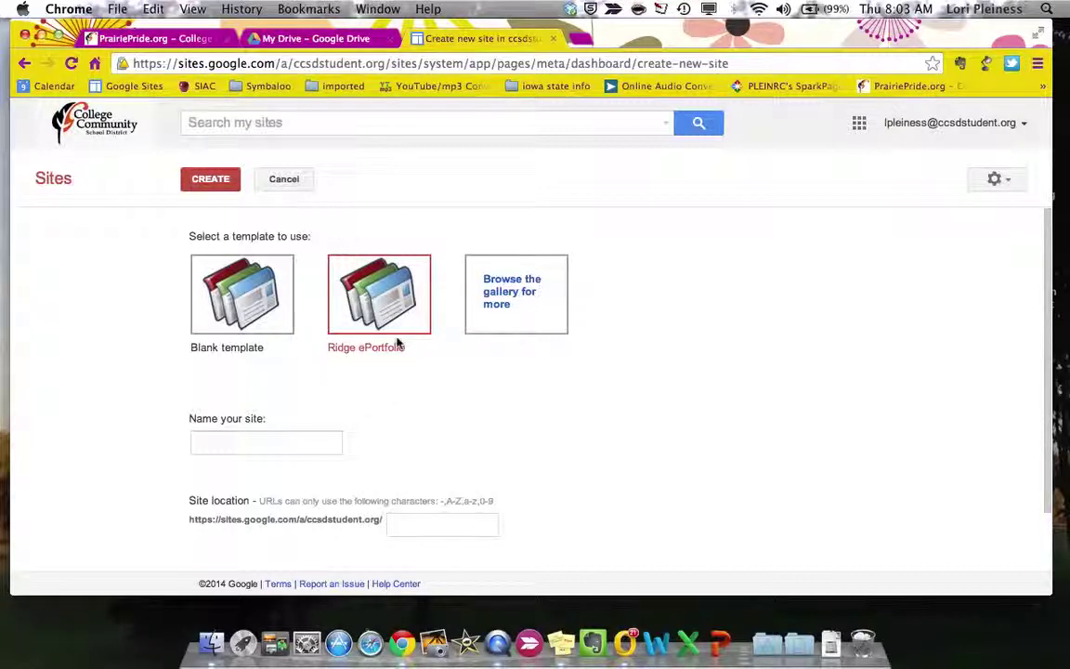
left_click(232, 435)
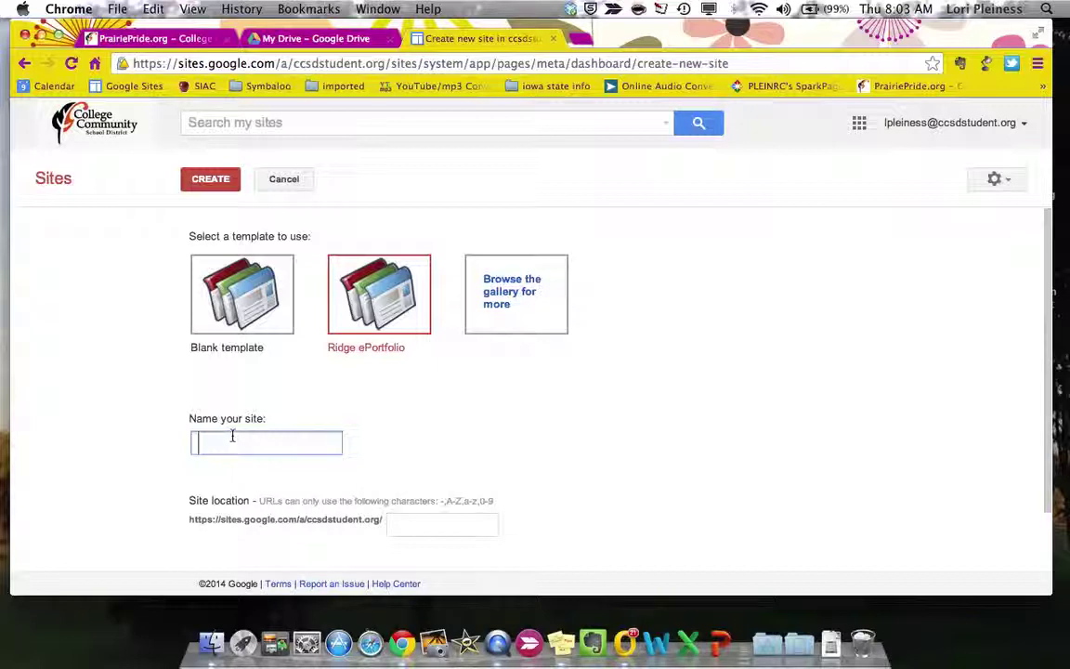
- Enter 'LAP ePortfolio' as the site name, correcting the typo
type("LAP ePortfolio")
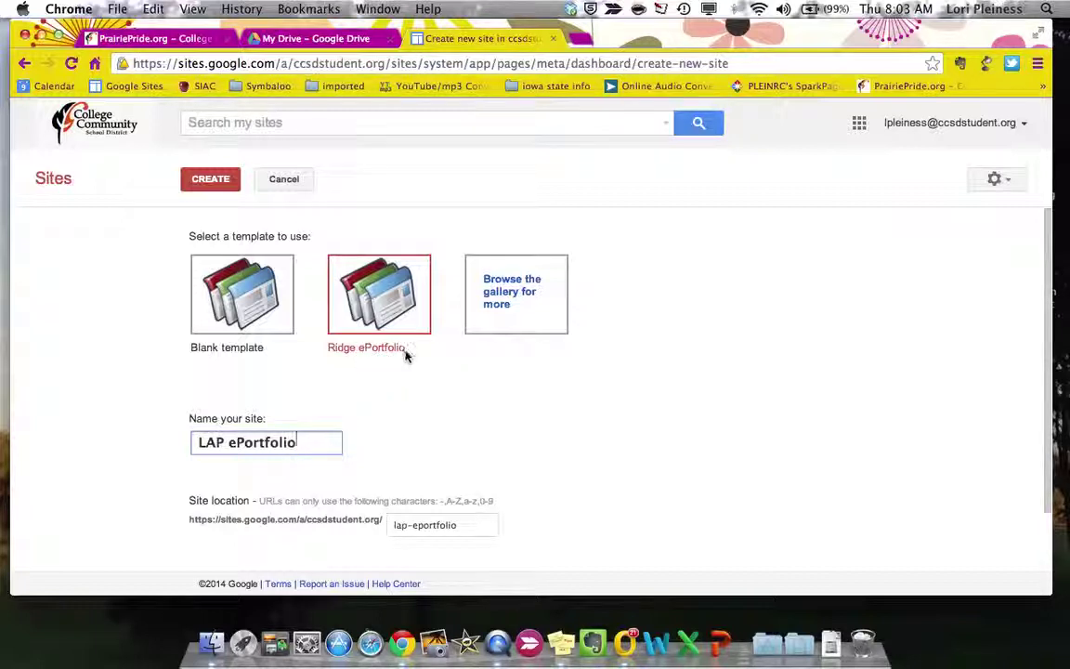
- Create the LAP ePortfolio site from the Ridge ePortfolio template
left_click(209, 178)
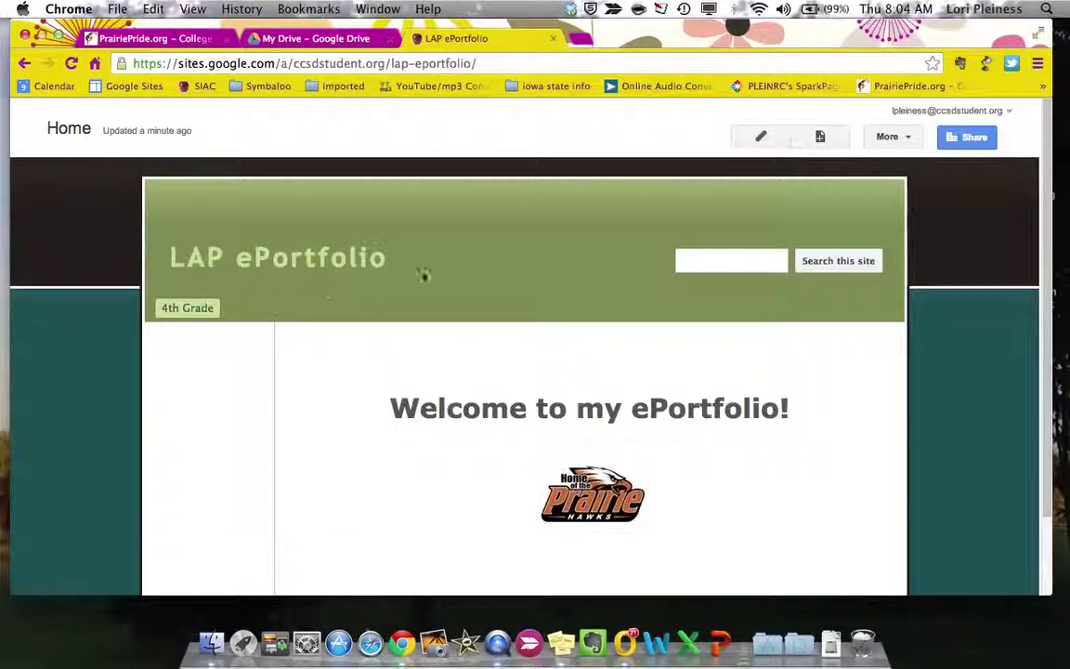
left_click(913, 138)
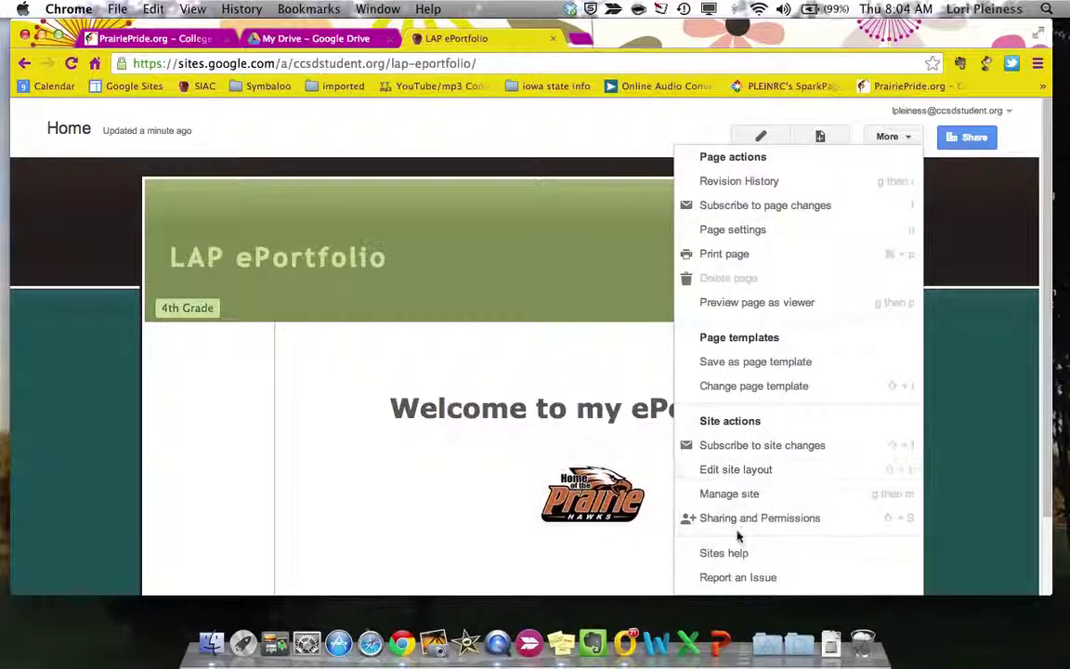
- Enter the site layout editor and open the horizontal navigation's Configure navigation dialog
left_click(730, 471)
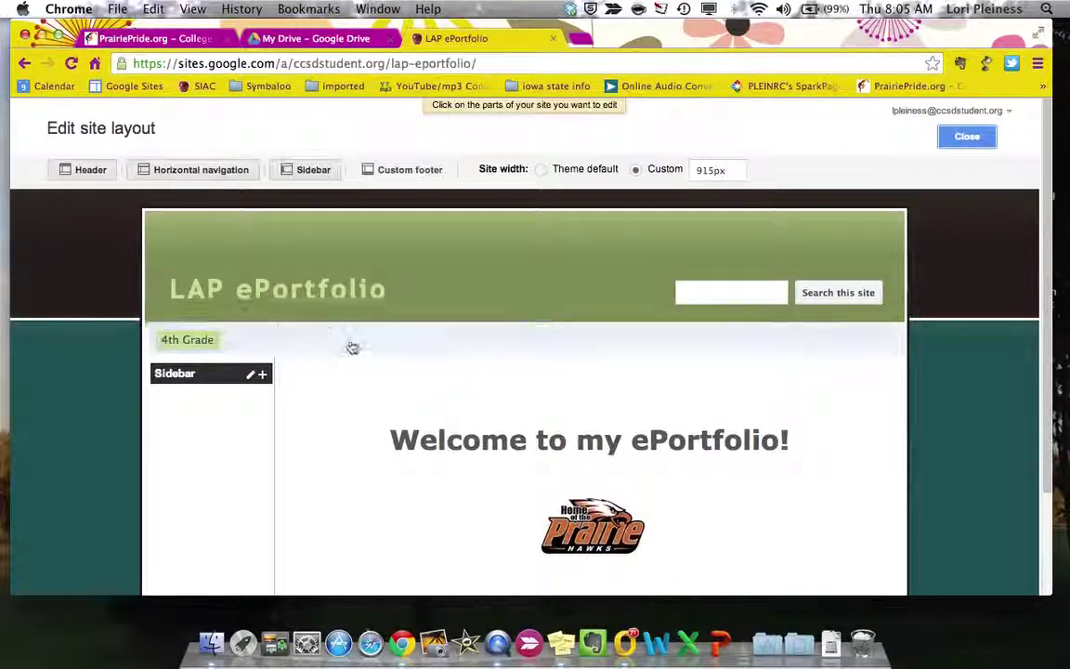
left_click(351, 346)
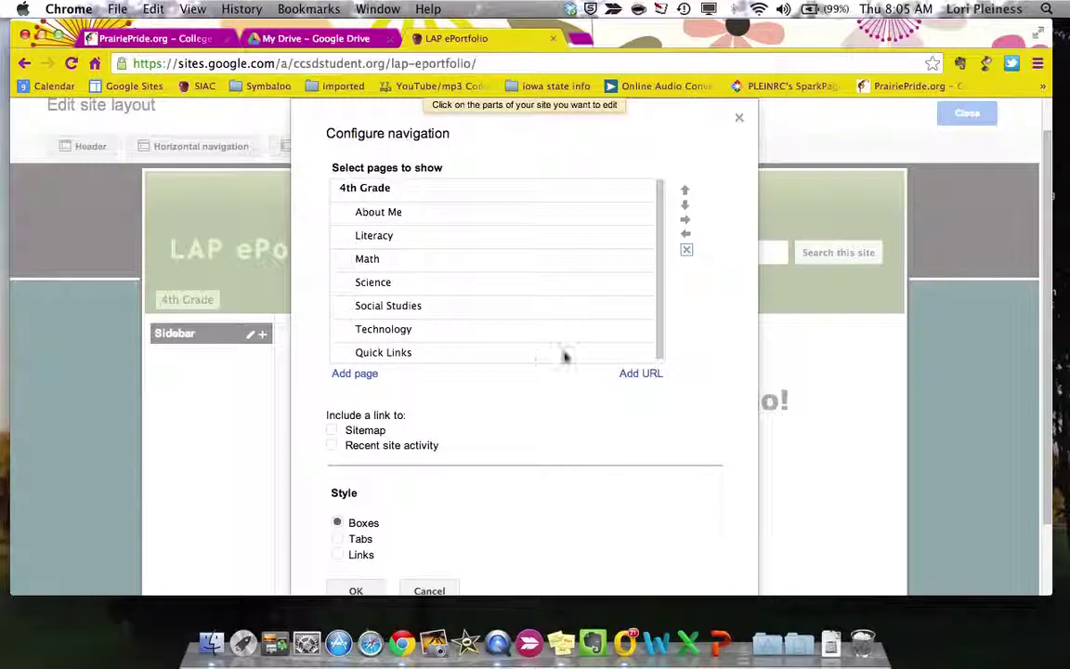
- Add a navigation link titled '3rd Grade' with its URL still blank, then go to Google Drive
left_click(643, 373)
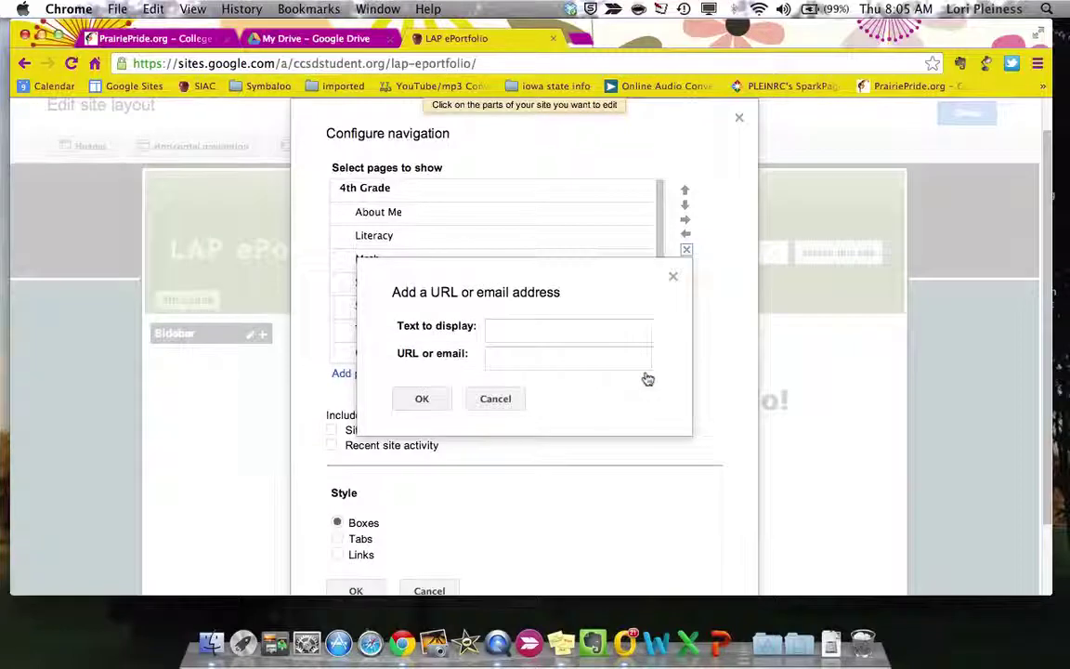
left_click(525, 336)
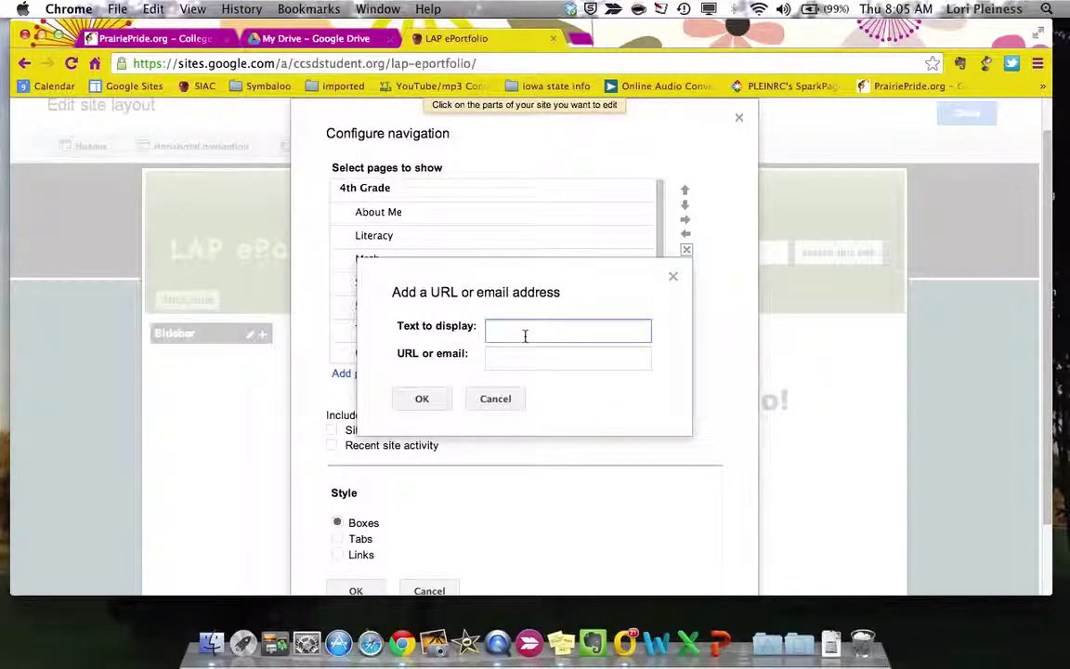
type("3rd Grade")
key("Tab")
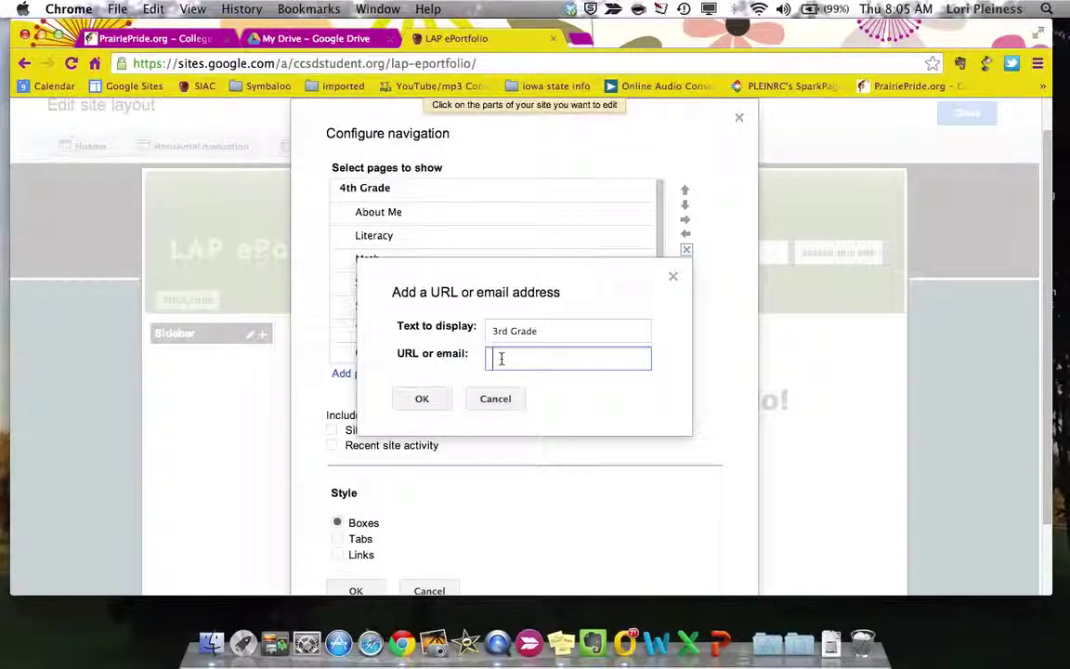
left_click(321, 42)
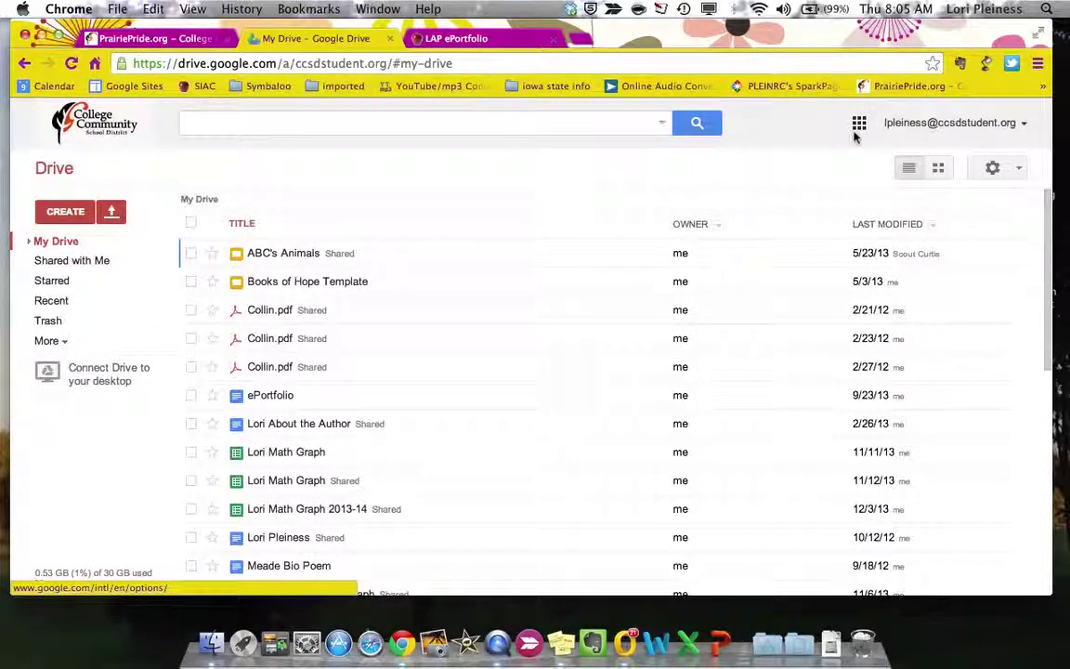
- Check another ePortfolio site's sharing settings, then open the 4th Grade site from the sites list
left_click(858, 124)
left_click(895, 295)
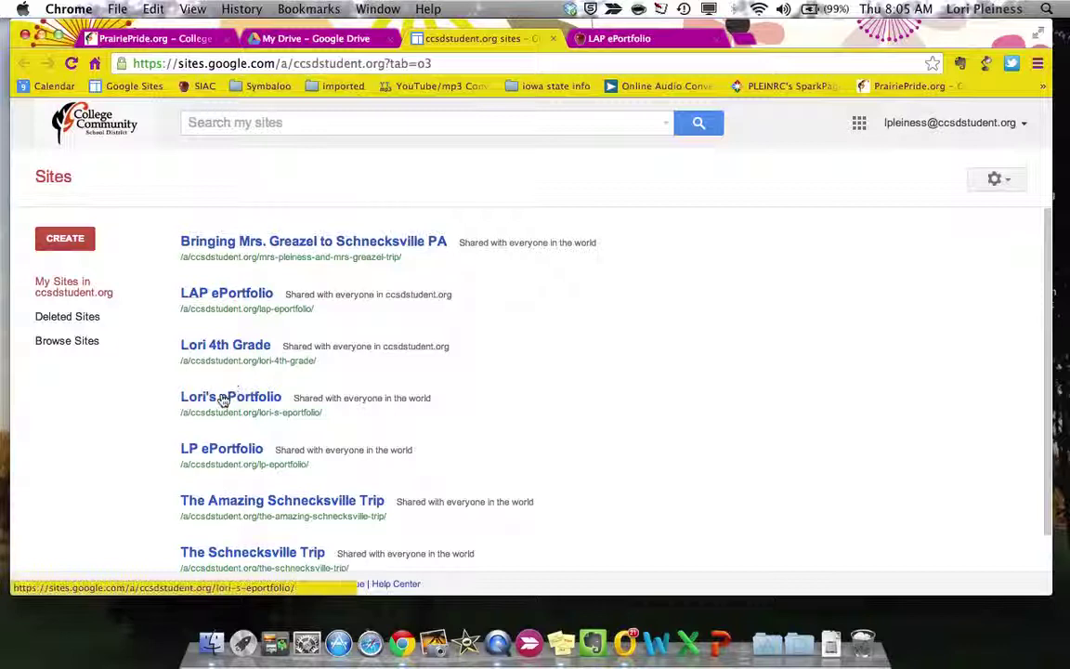
left_click(223, 397)
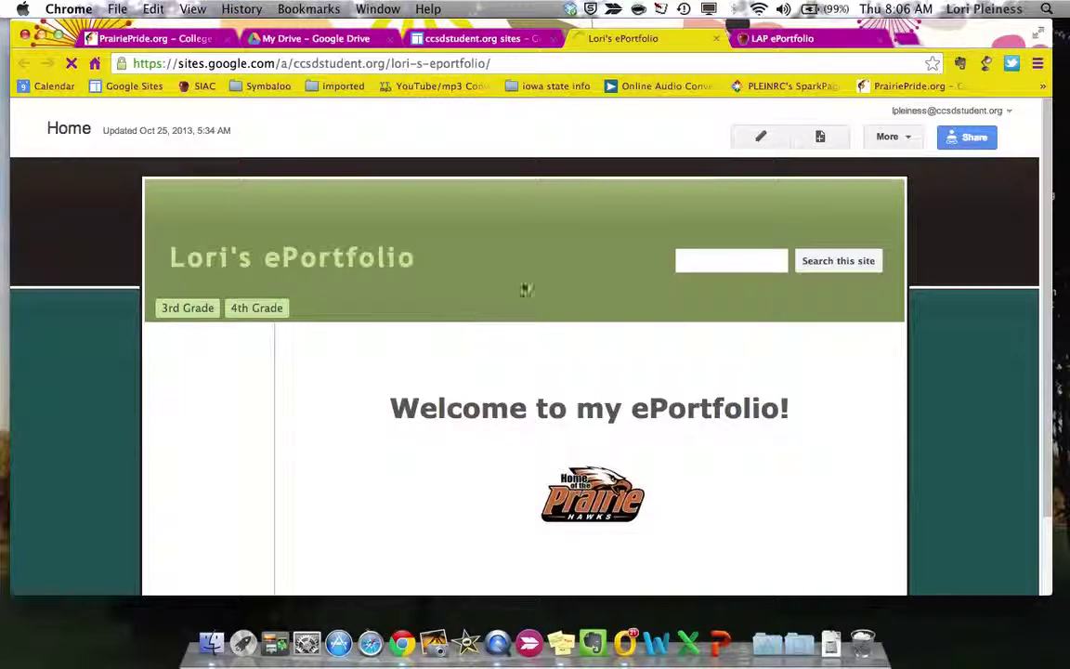
left_click(970, 138)
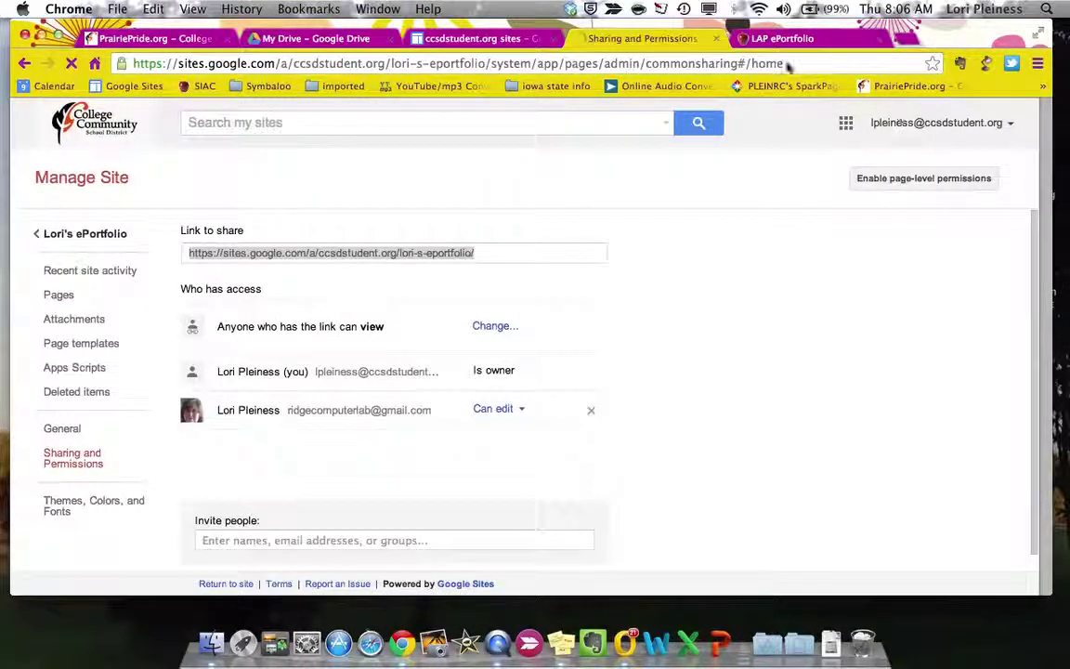
left_click(716, 39)
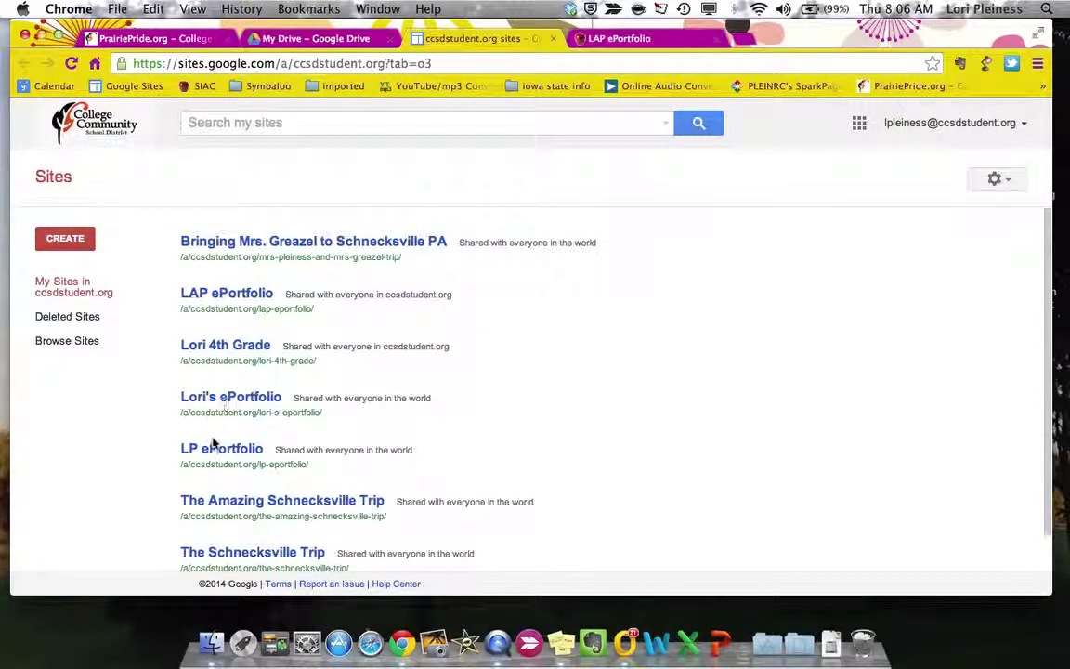
scroll(213, 443, "down", 1)
scroll(213, 443, "up", 1)
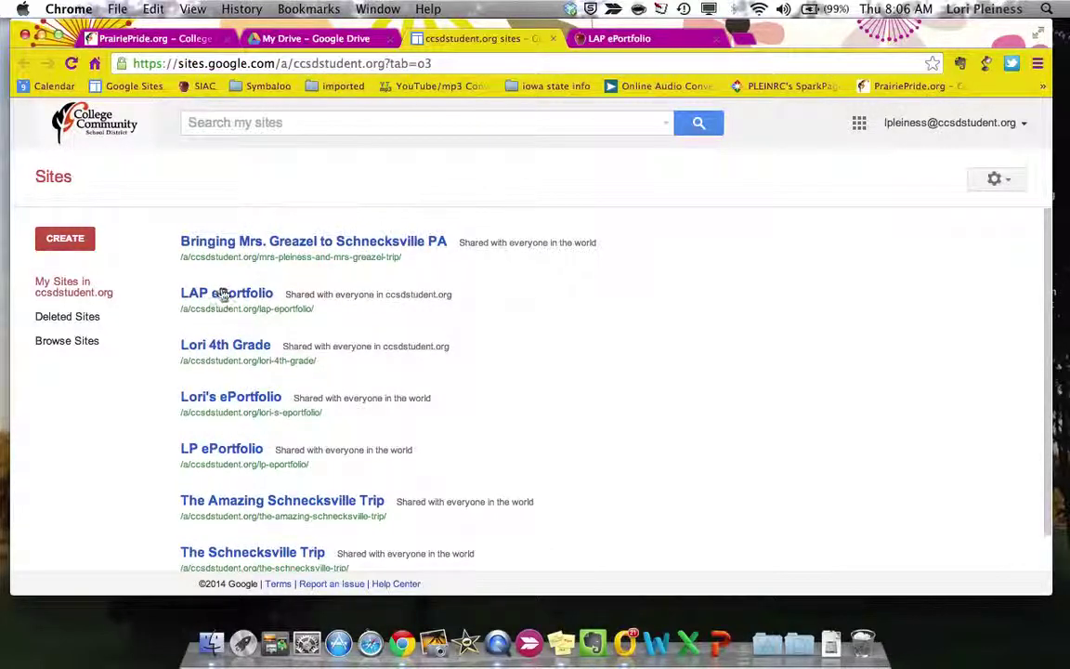
left_click(219, 345)
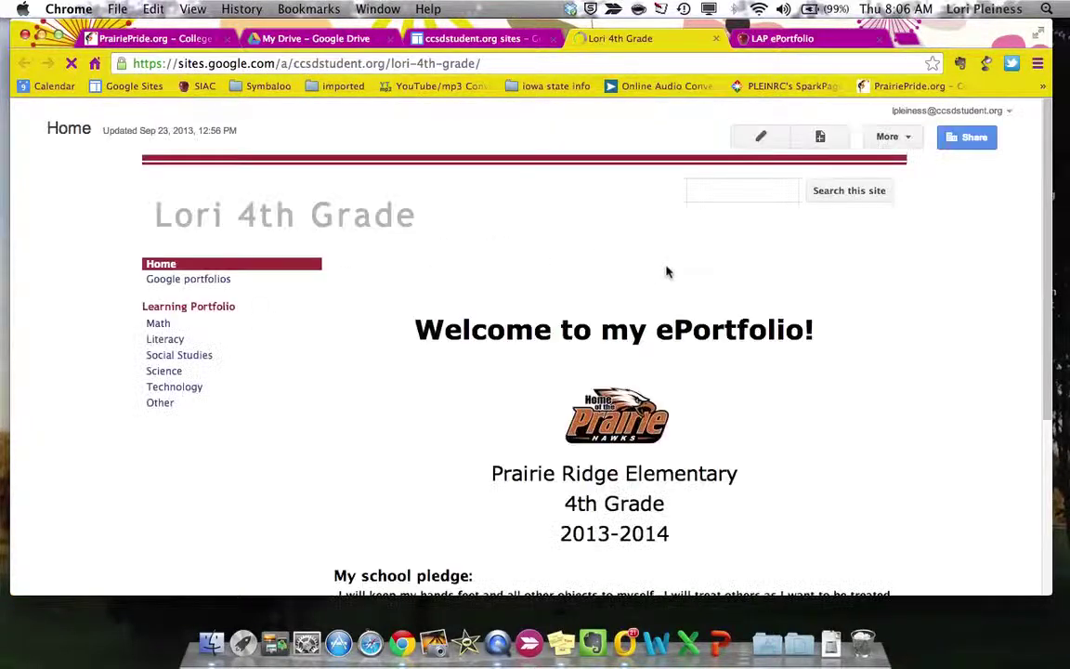
- Copy the 4th Grade site's share URL from its sharing settings
left_click(966, 144)
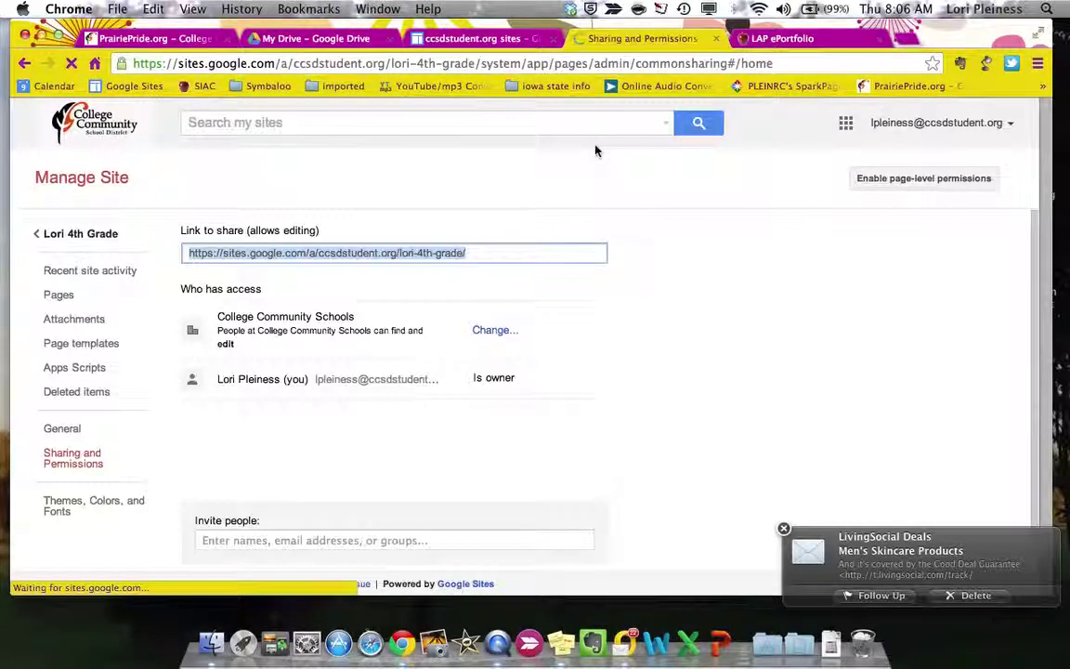
left_click(201, 252)
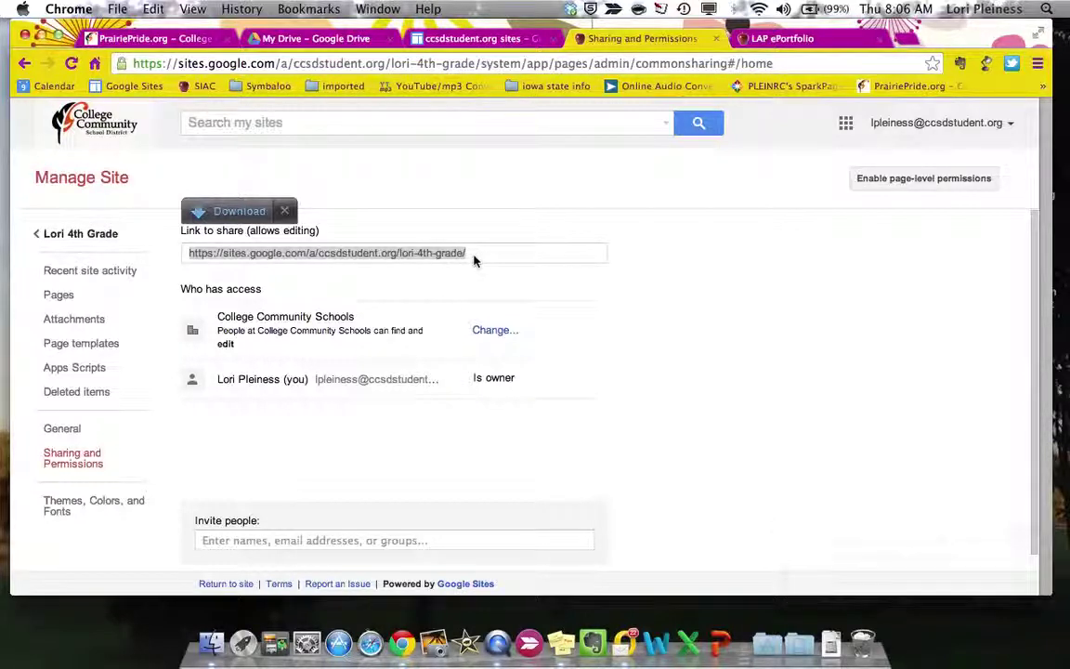
left_click(285, 212)
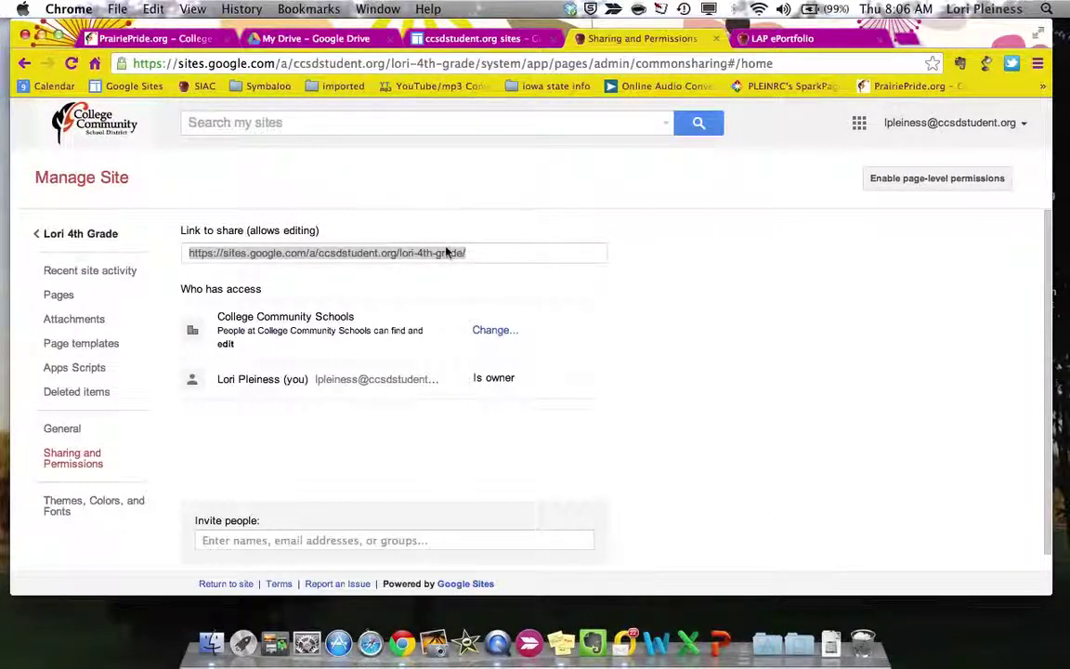
left_click(472, 254)
left_click_drag(473, 255, 177, 259)
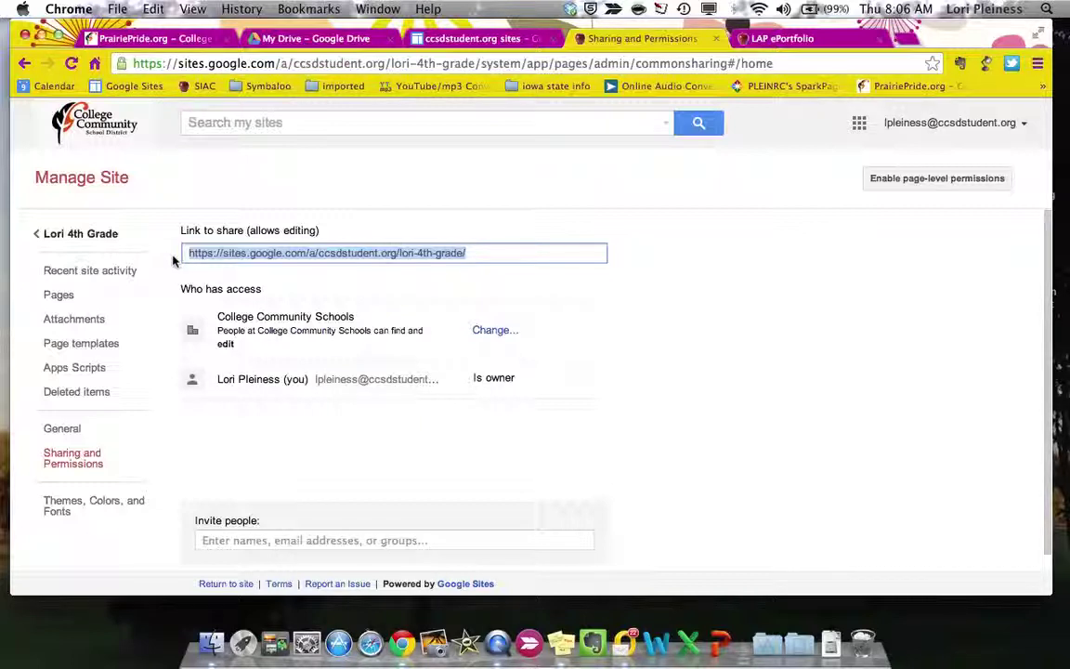
key("super+c")
right_click(474, 262)
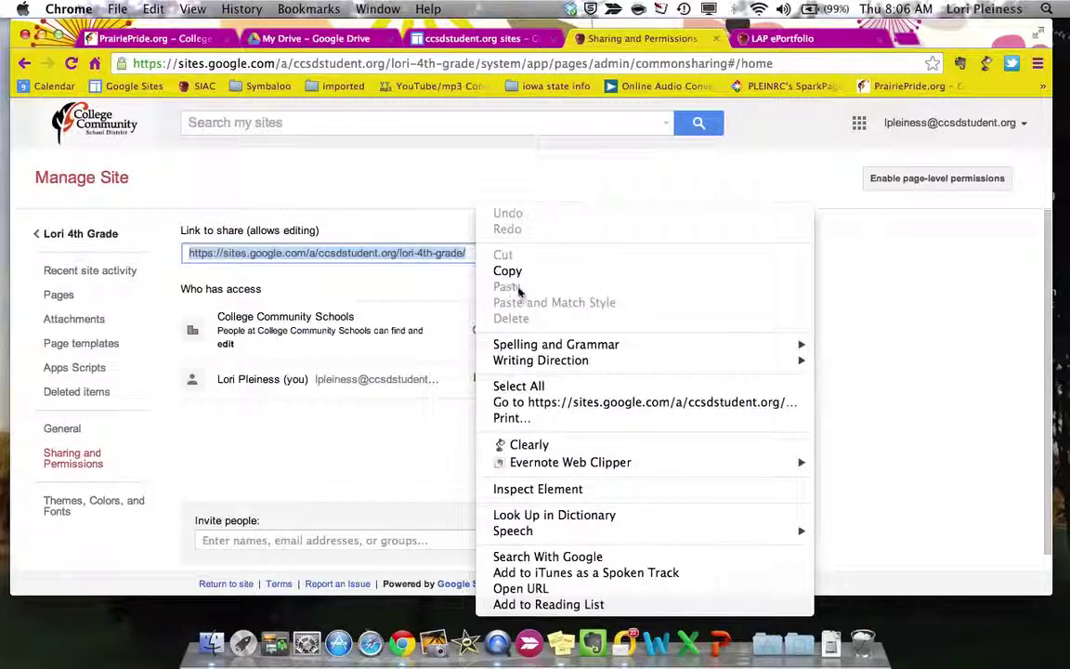
left_click(508, 270)
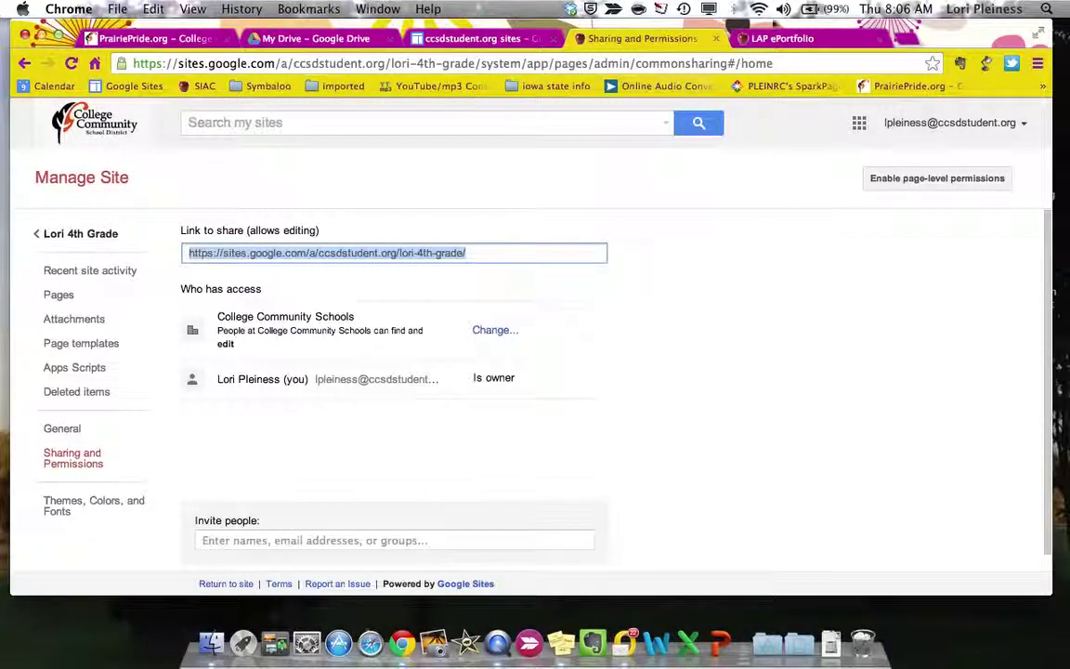
left_click(782, 38)
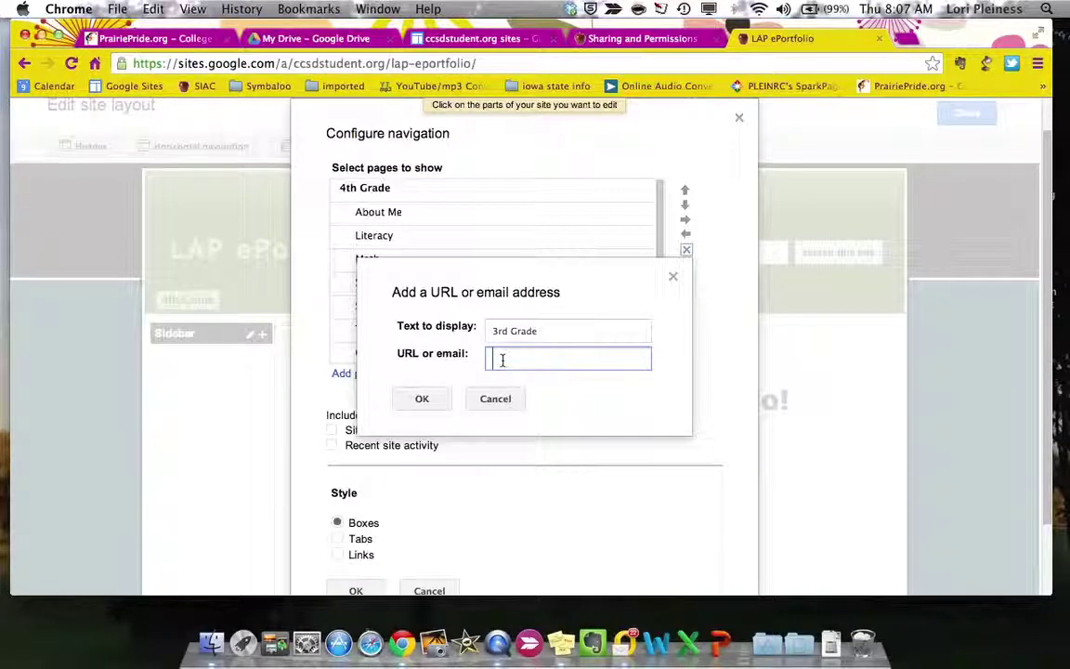
- Paste the 4th Grade site's URL as the 3rd Grade link address and confirm it
key("super+v")
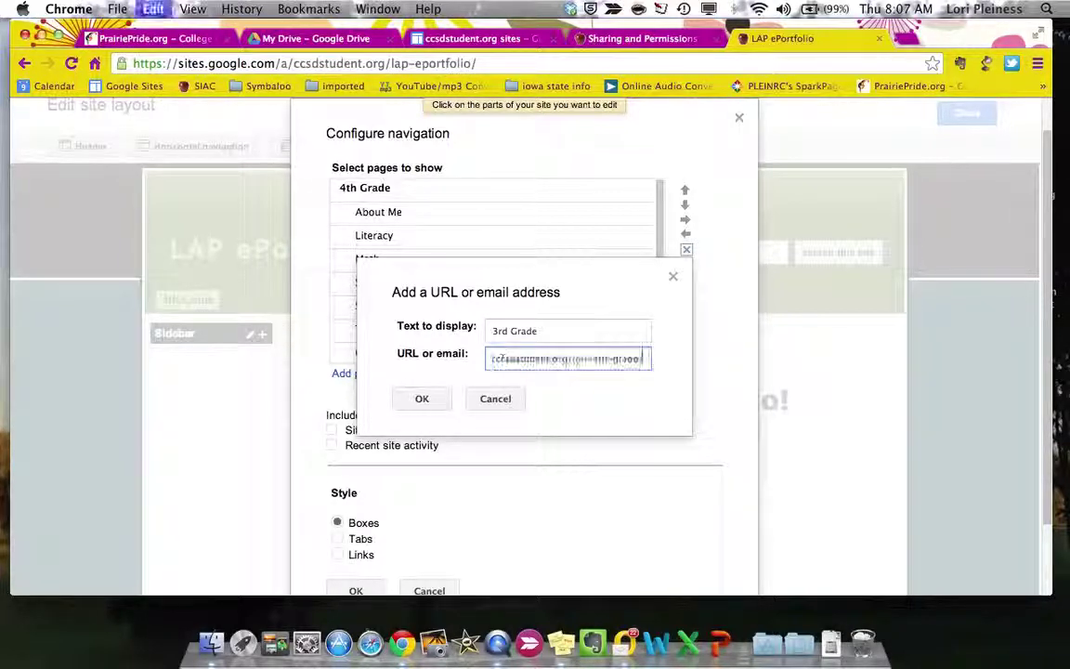
left_click(417, 399)
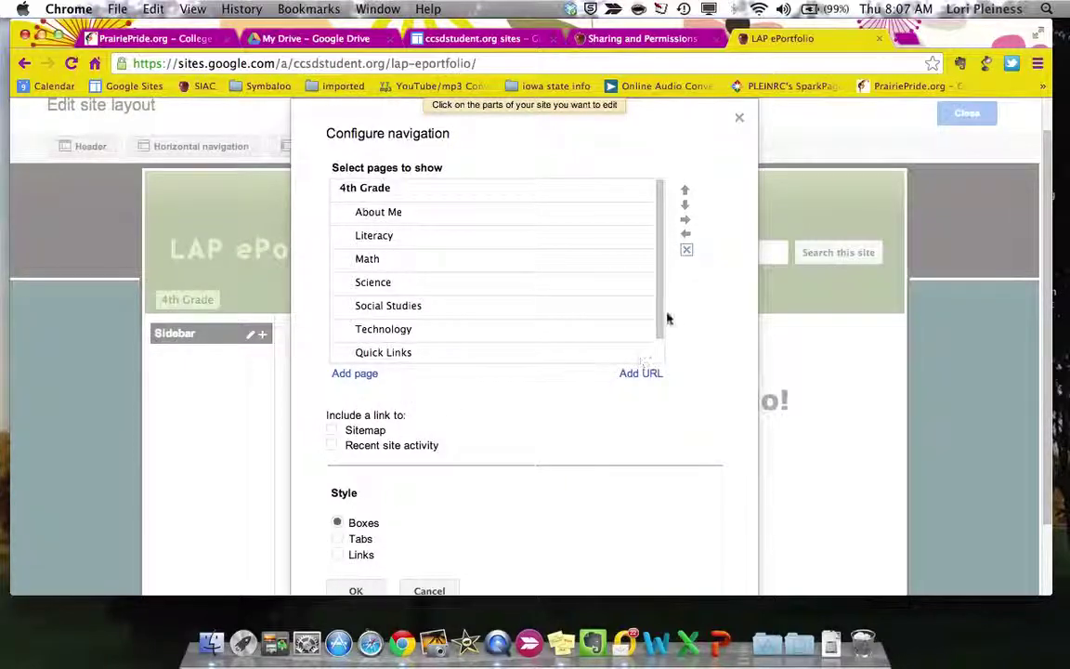
left_click_drag(661, 320, 659, 353)
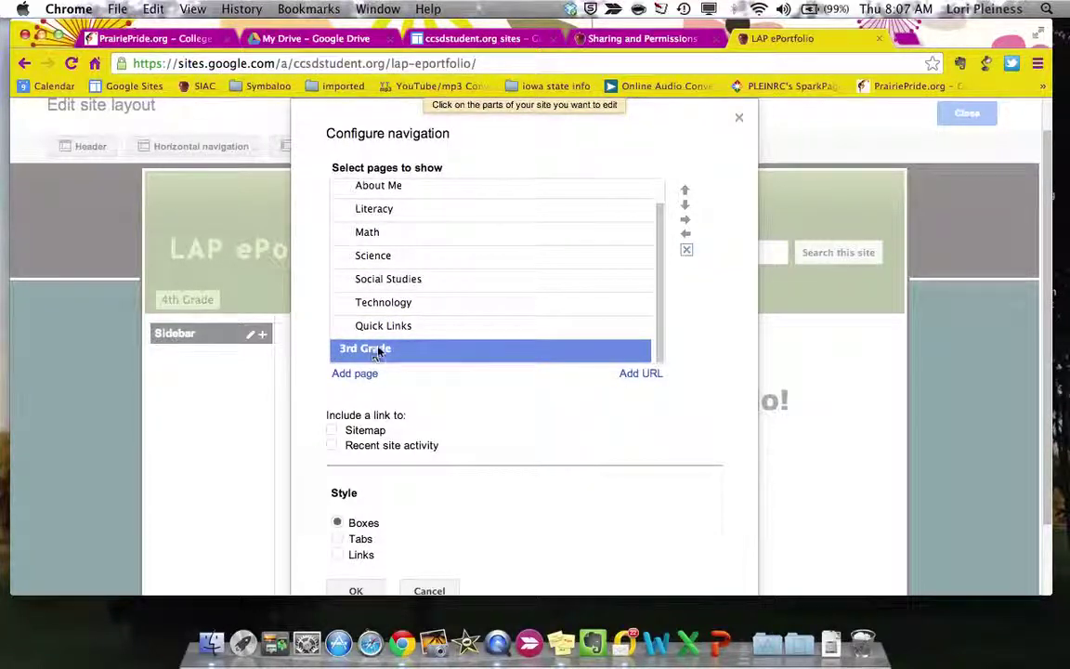
left_click_drag(662, 306, 664, 220)
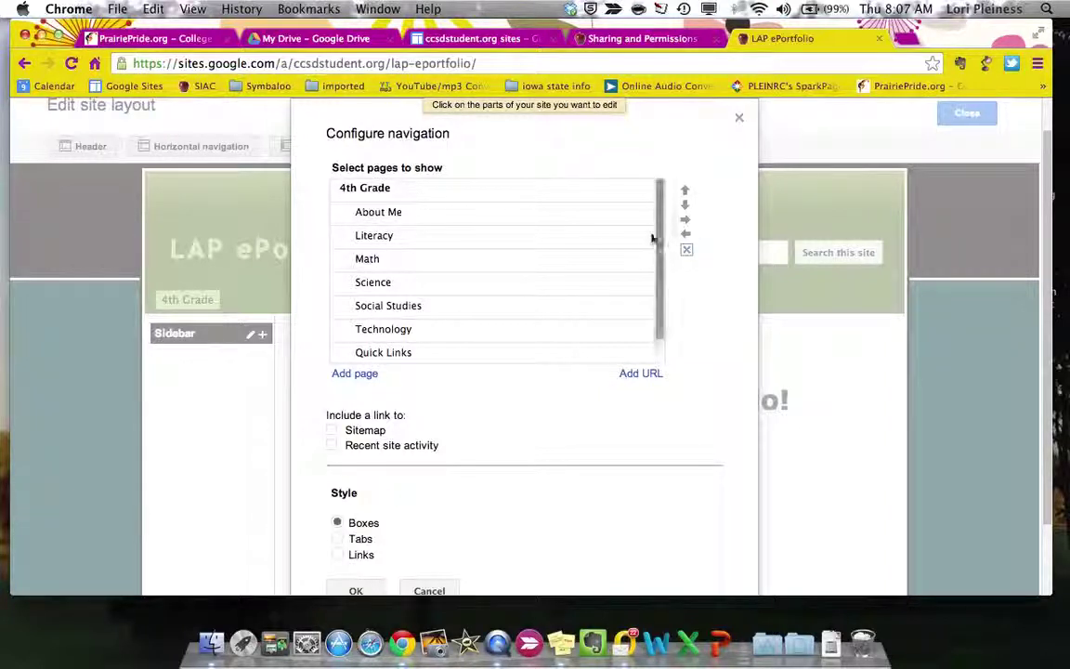
left_click_drag(662, 238, 652, 344)
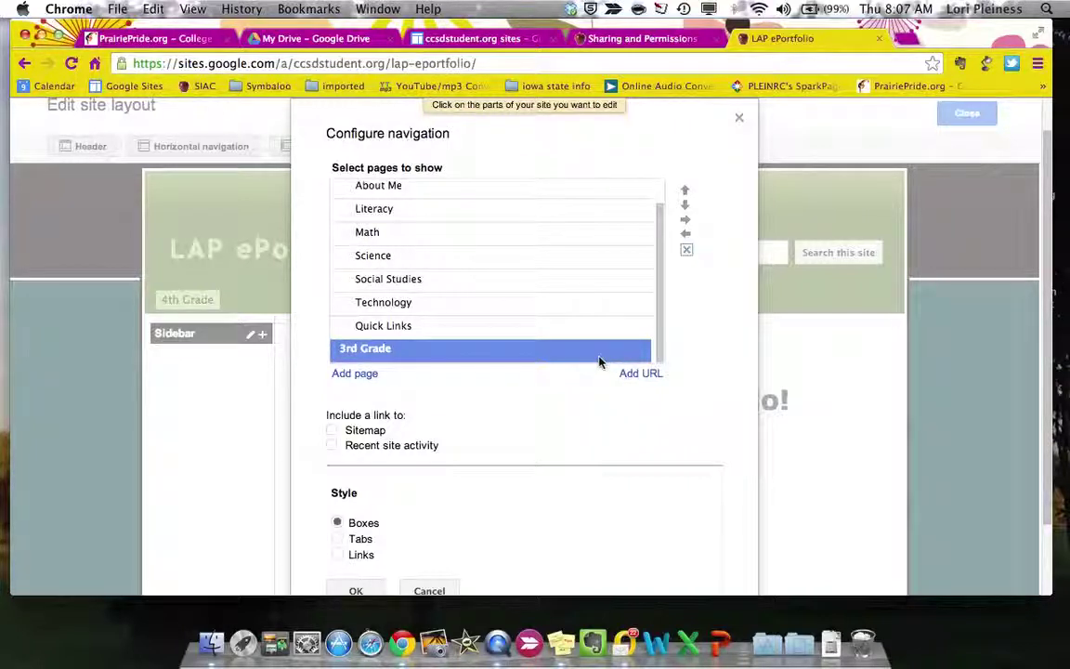
- Move 3rd Grade to a top-level entry above 4th Grade and save the navigation
left_click(686, 192)
left_click(685, 192)
left_click(685, 191)
left_click(685, 191)
left_click(685, 191)
left_click(685, 191)
left_click(685, 192)
left_click(685, 191)
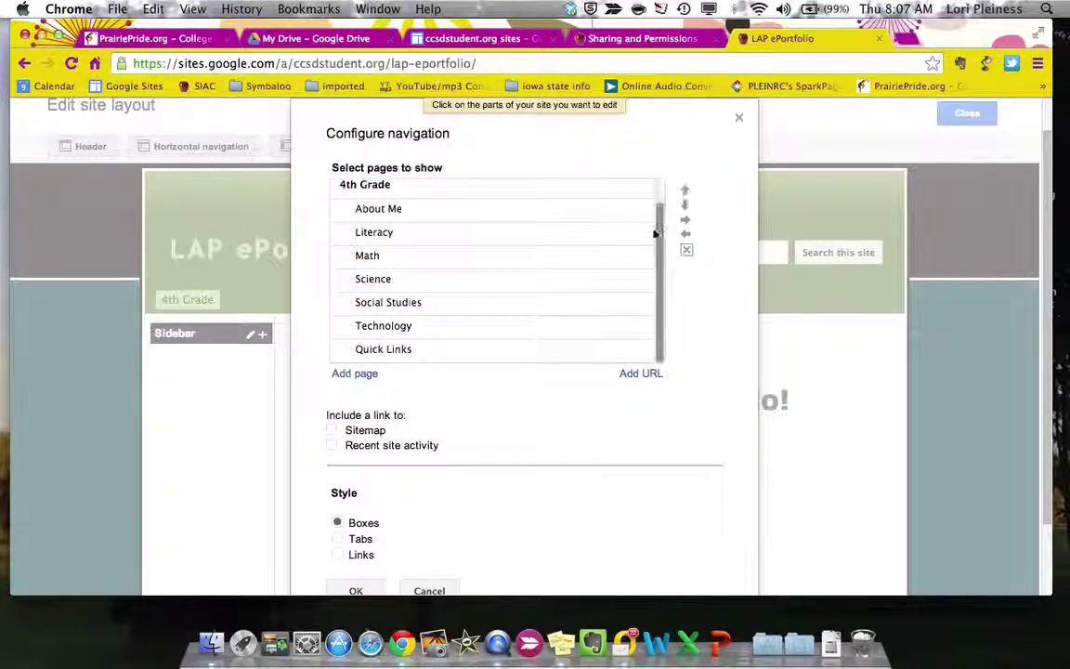
left_click_drag(661, 214, 663, 175)
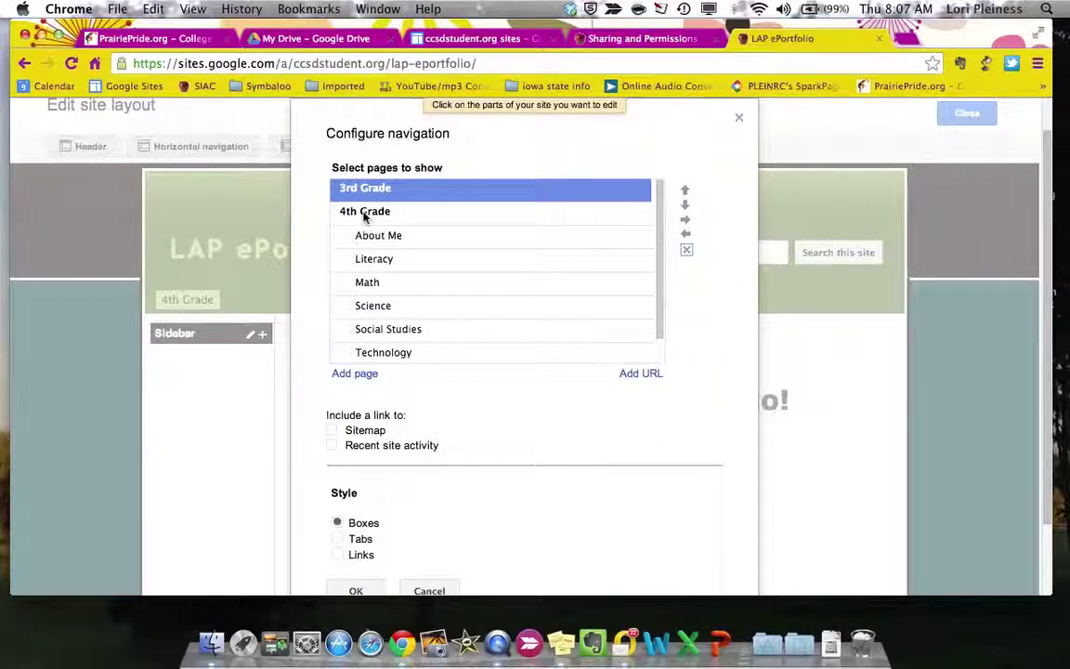
left_click(351, 590)
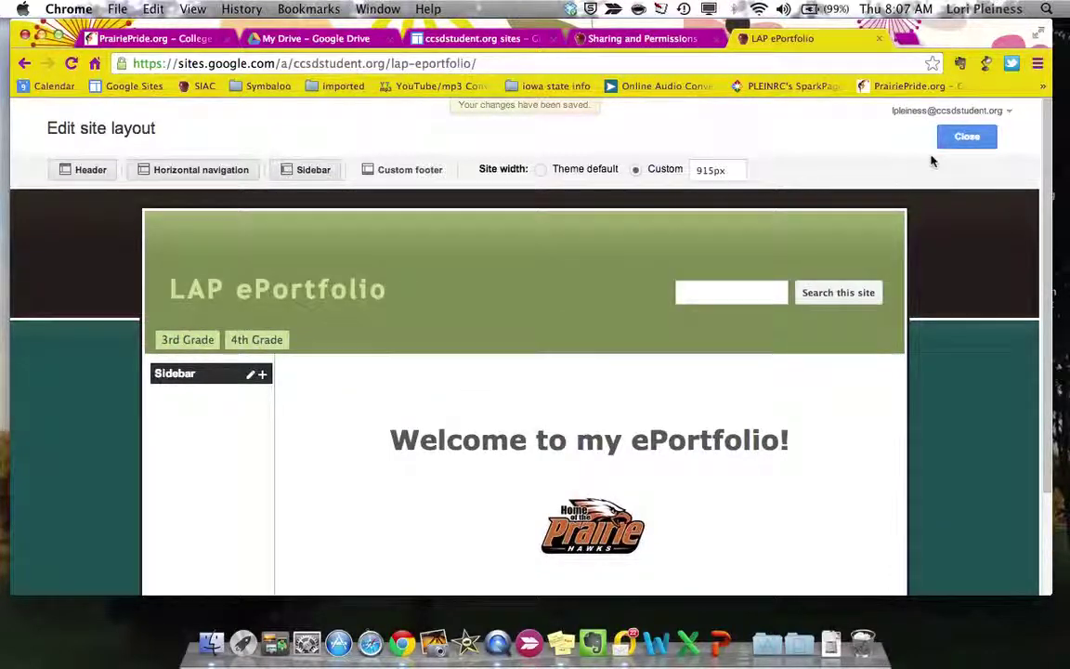
left_click(966, 136)
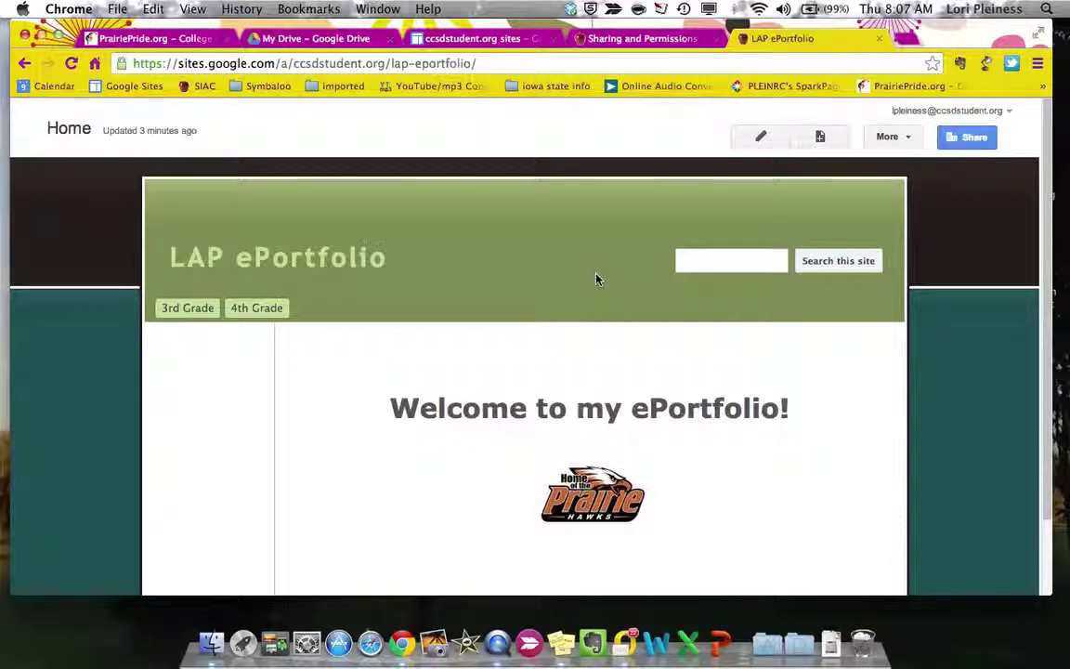
mouse_move(966, 138)
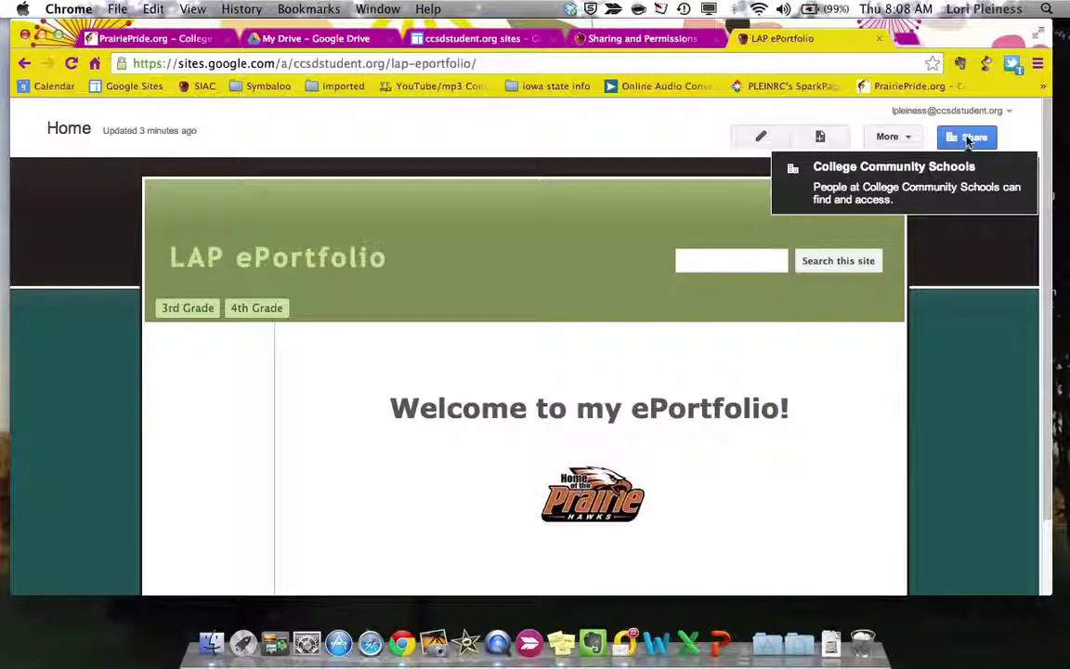
left_click(968, 140)
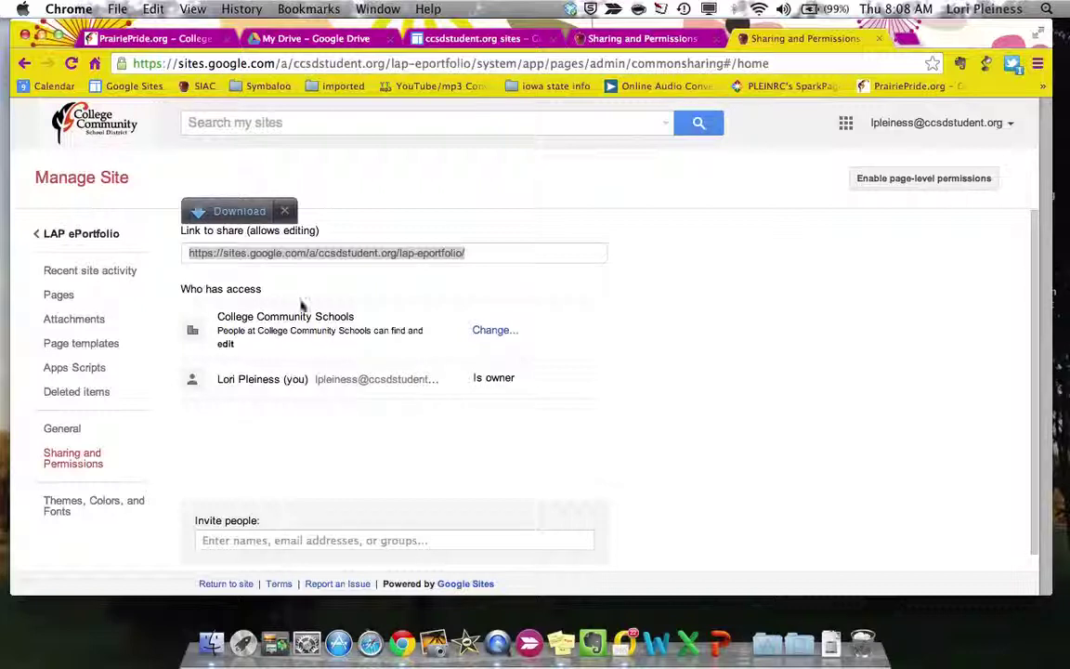
- Change the site's visibility from College Community Schools to 'Anyone with the link' (Can view) and save
left_click(495, 334)
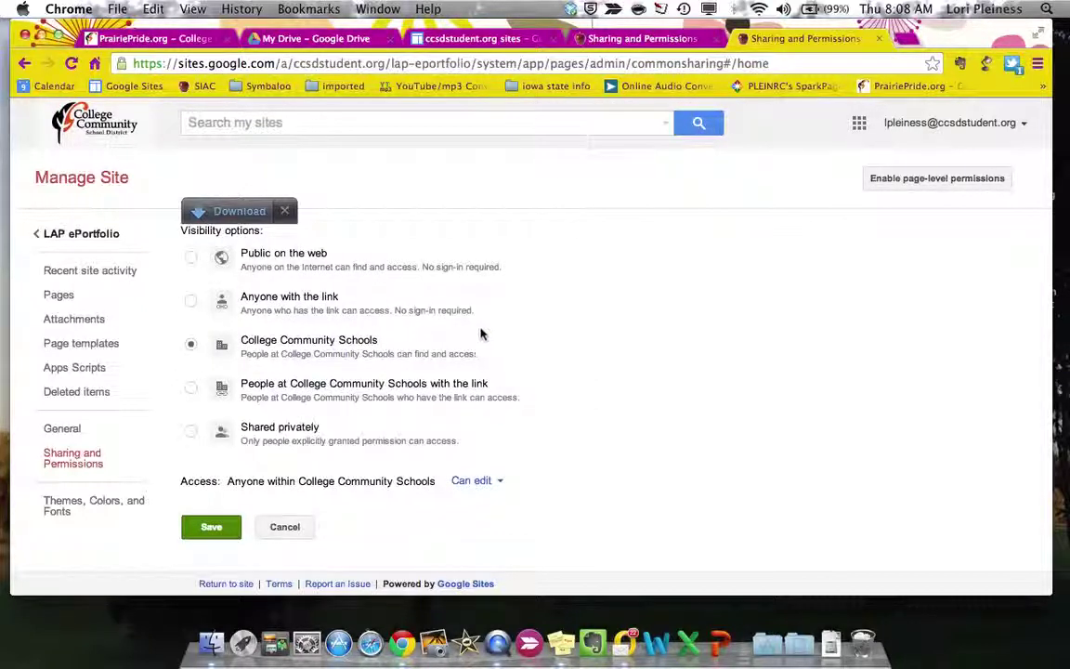
left_click(190, 302)
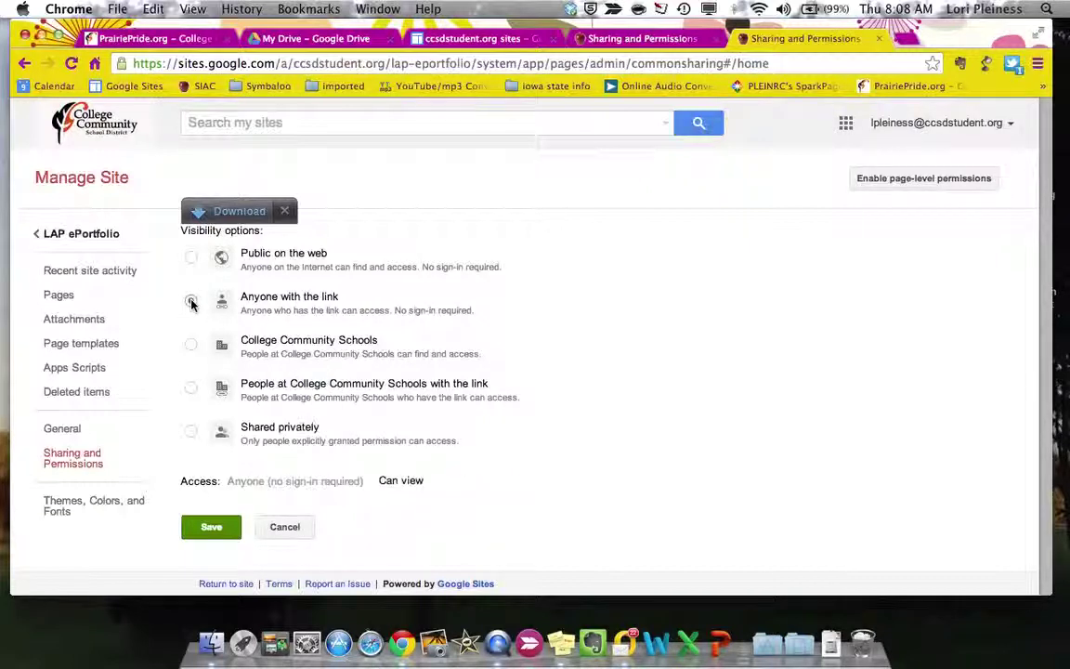
left_click(190, 343)
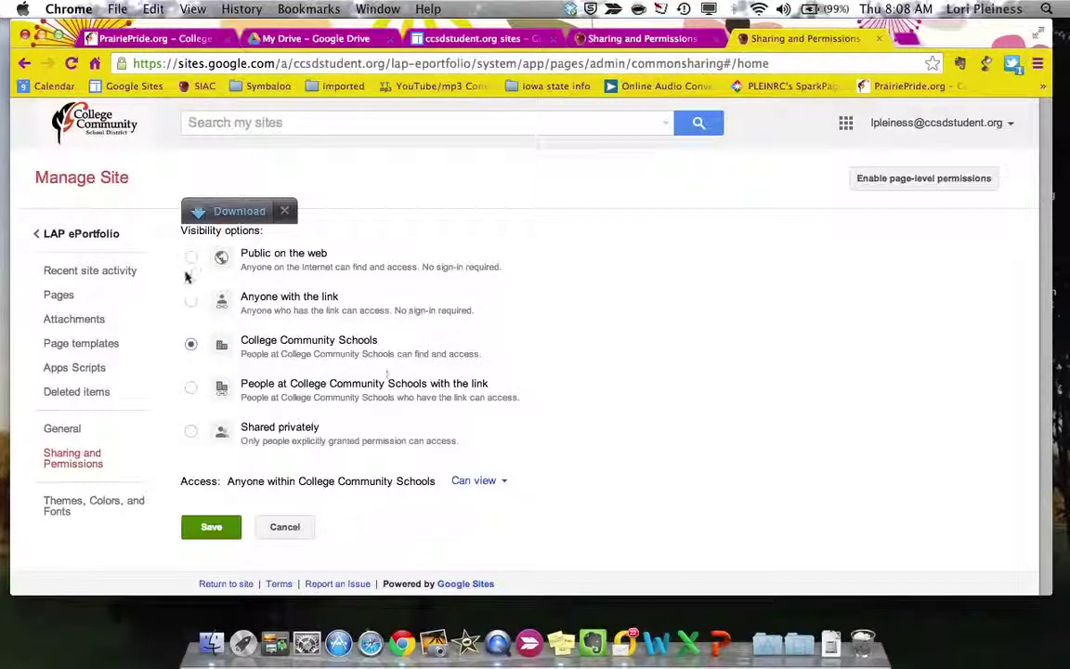
left_click(192, 302)
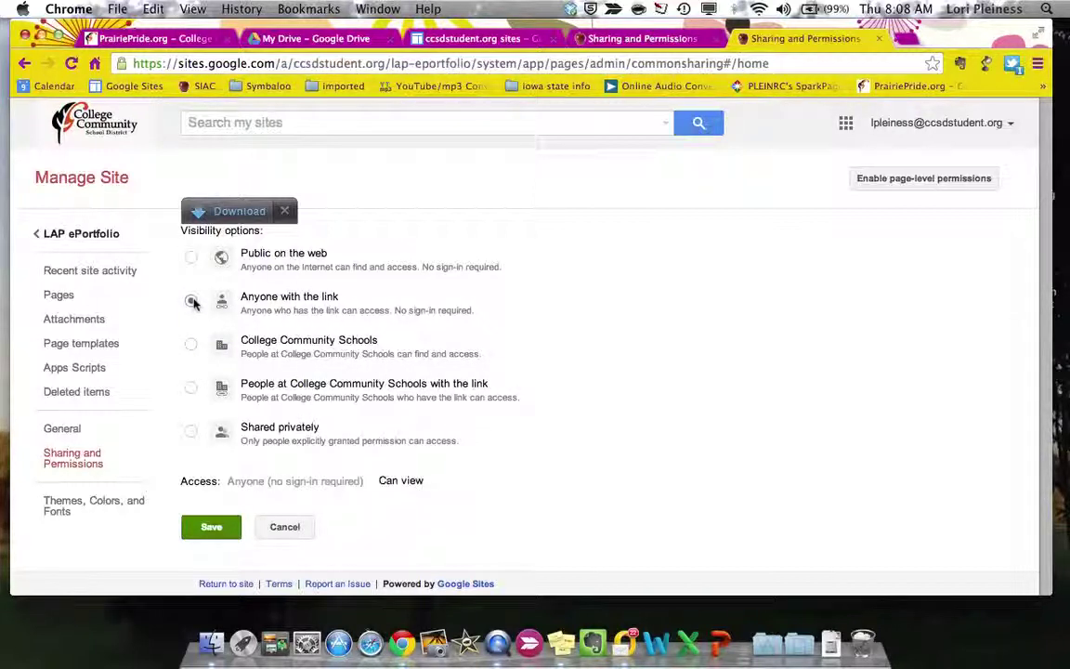
left_click(210, 530)
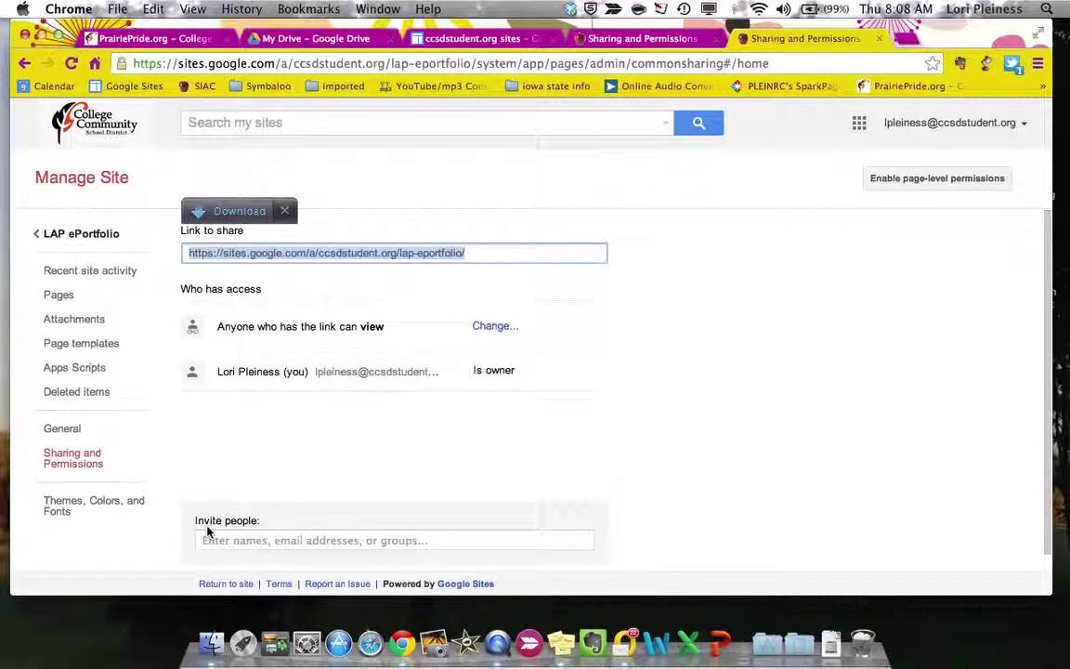
- Invite the first collaborator by their e-mail address with Can edit access and share the site
left_click(282, 212)
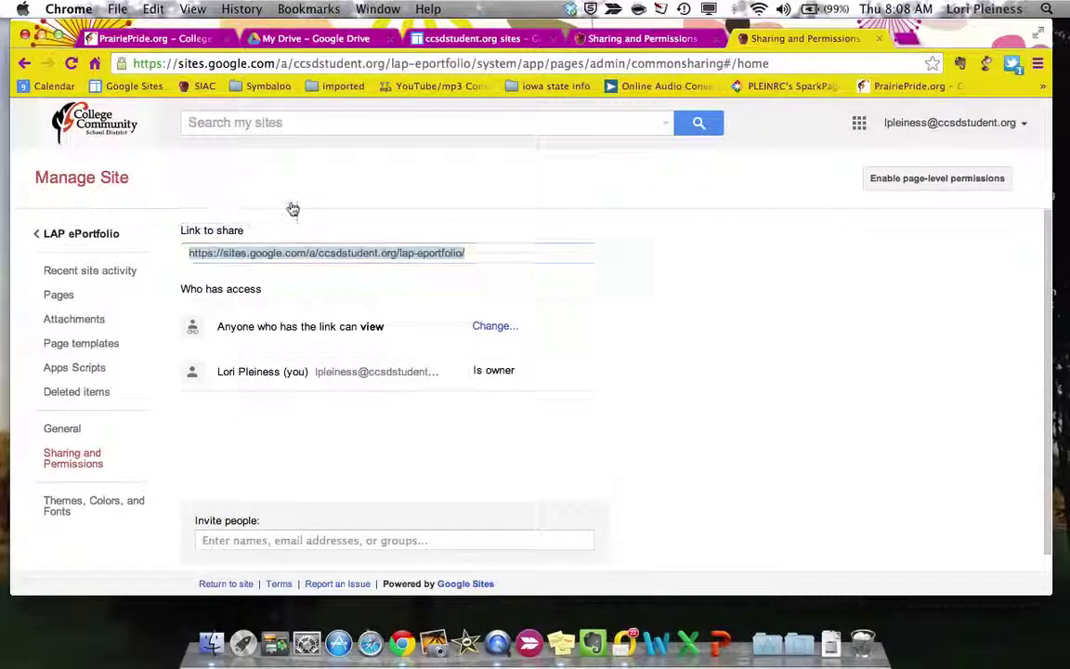
left_click(227, 541)
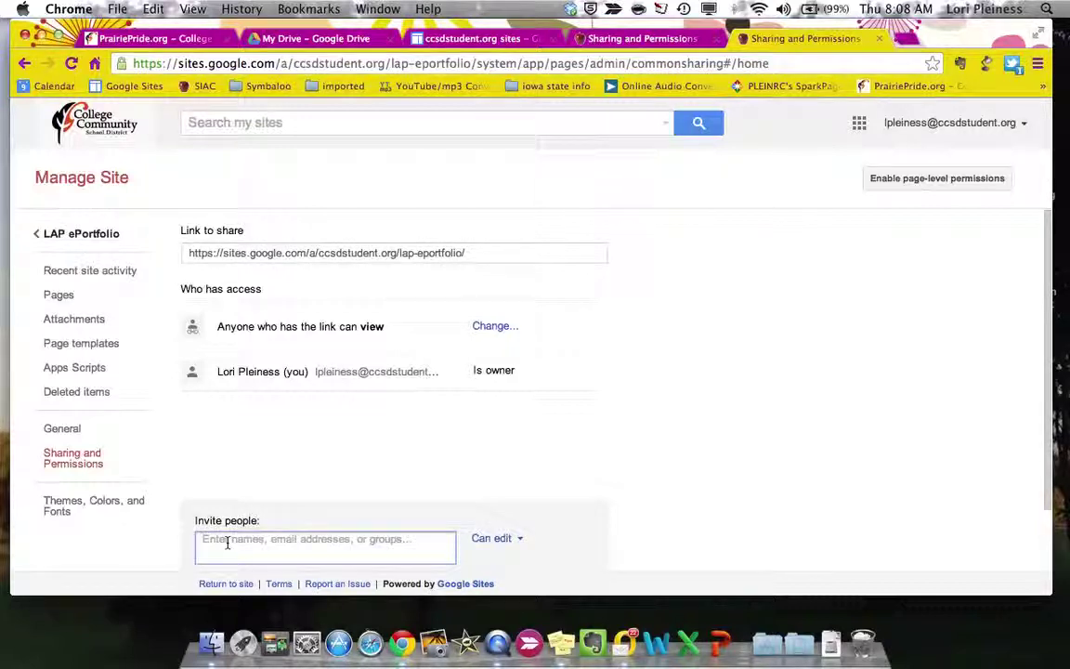
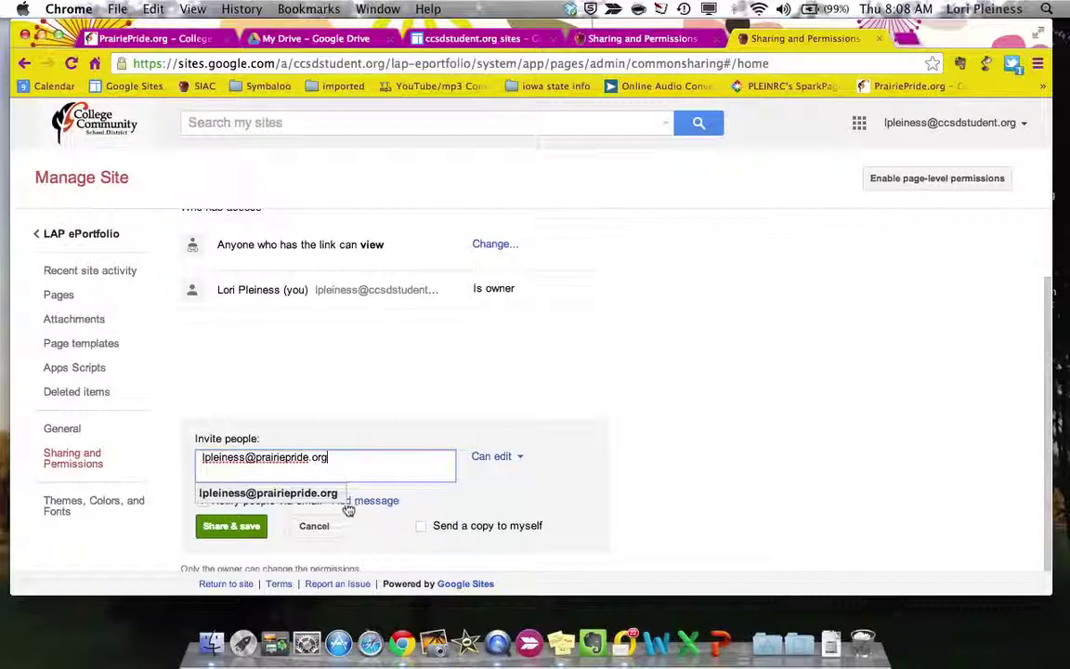
left_click(232, 527)
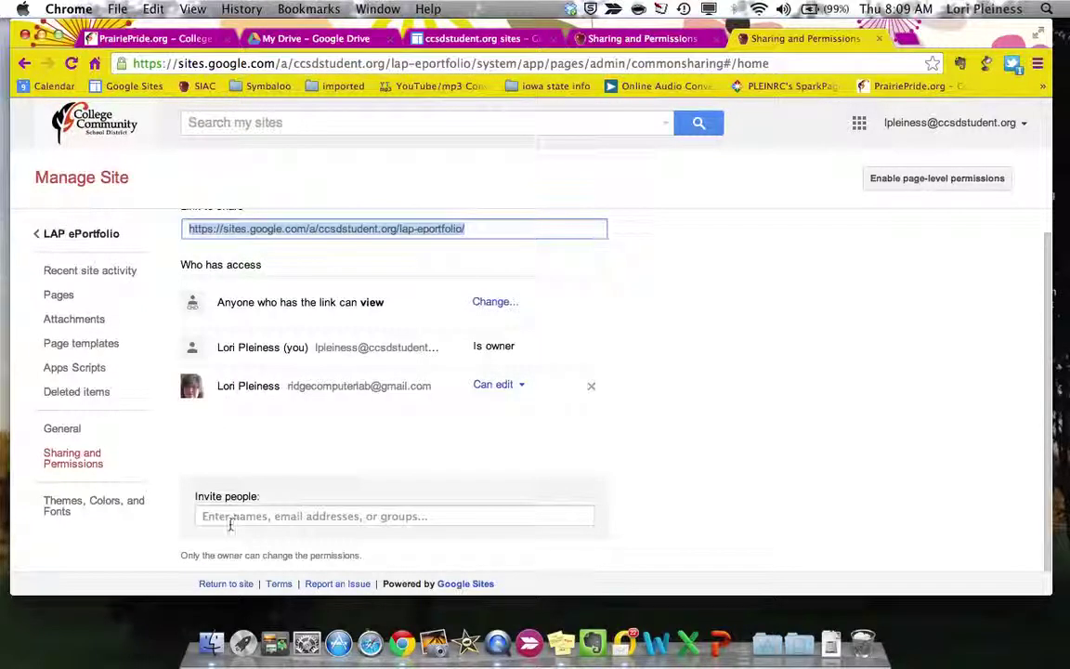
- Share the site with the second collaborator's full e-mail address as an editor, then return to the LAP ePortfolio site
left_click(221, 517)
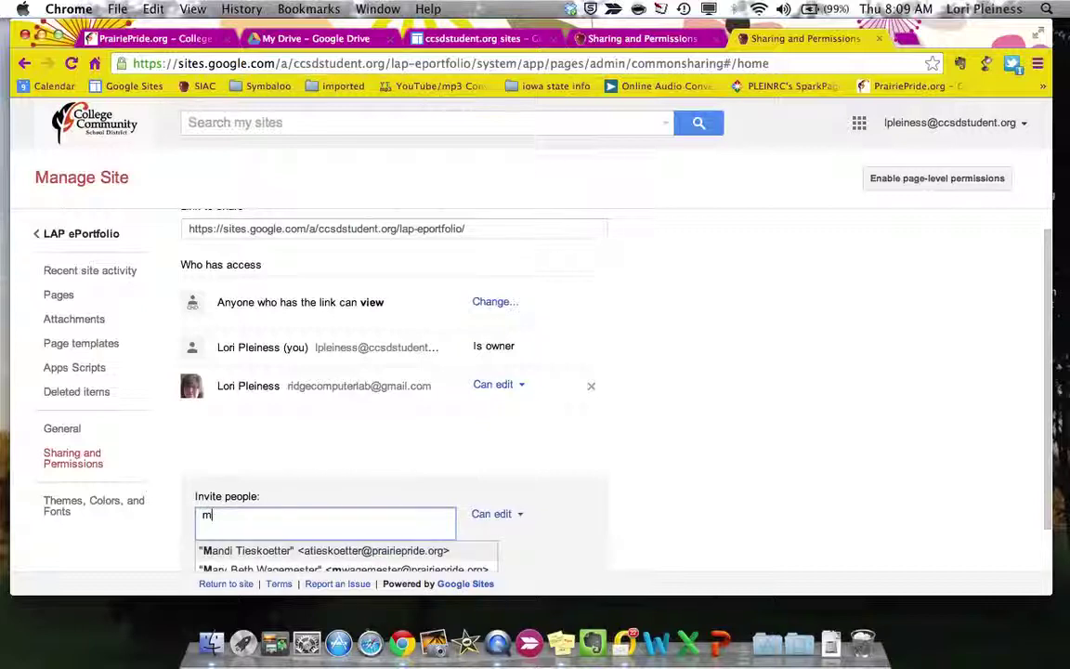
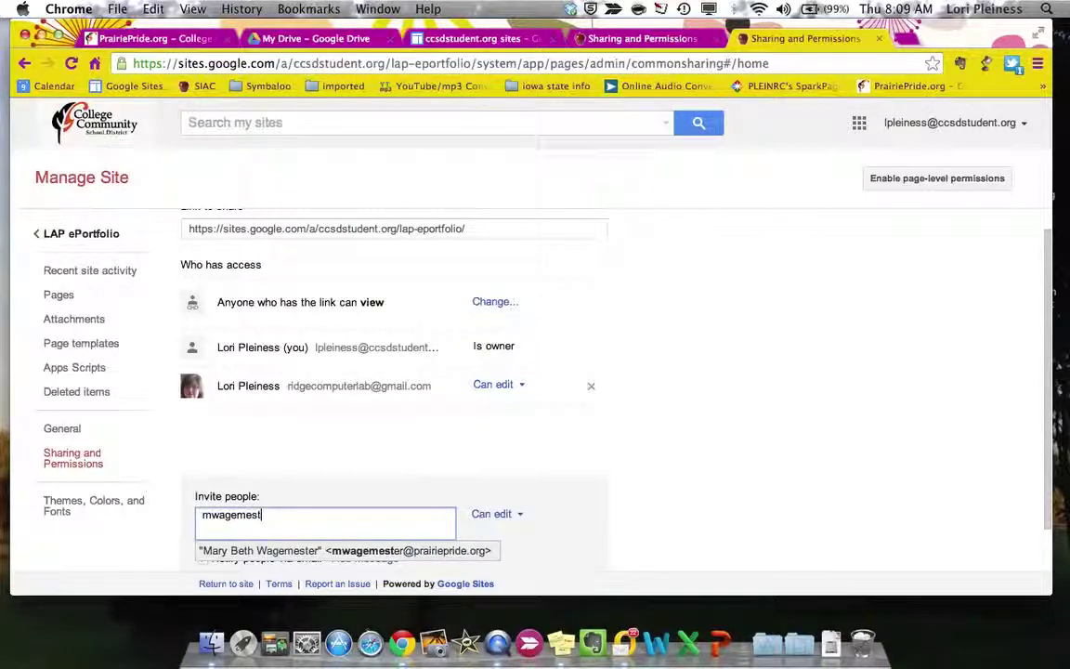
left_click(223, 550)
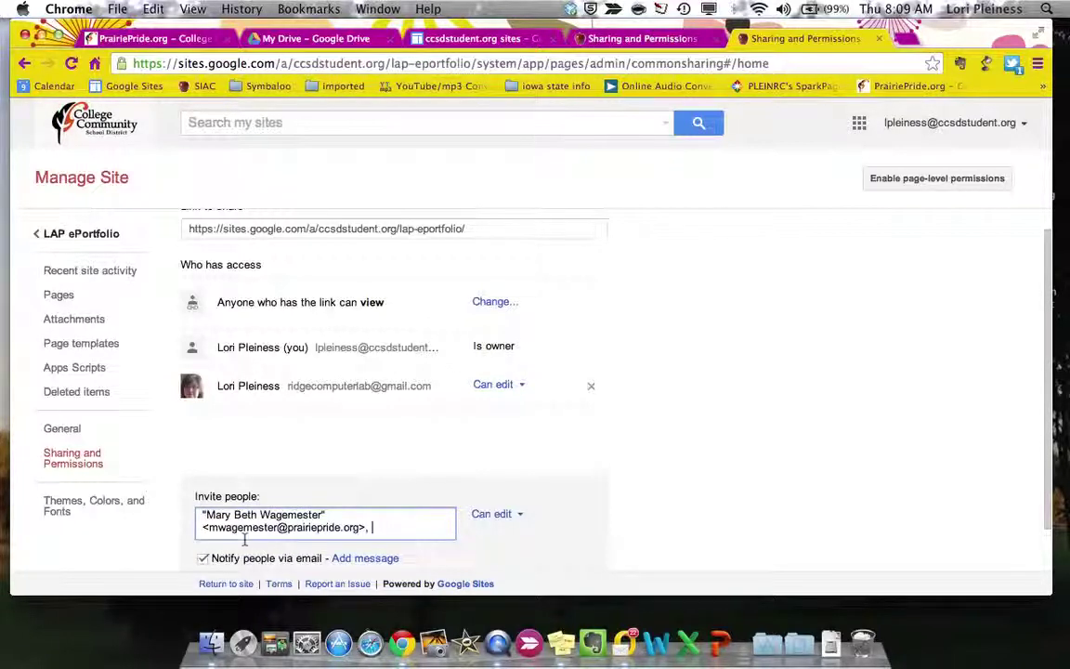
scroll(228, 520, "down", 1)
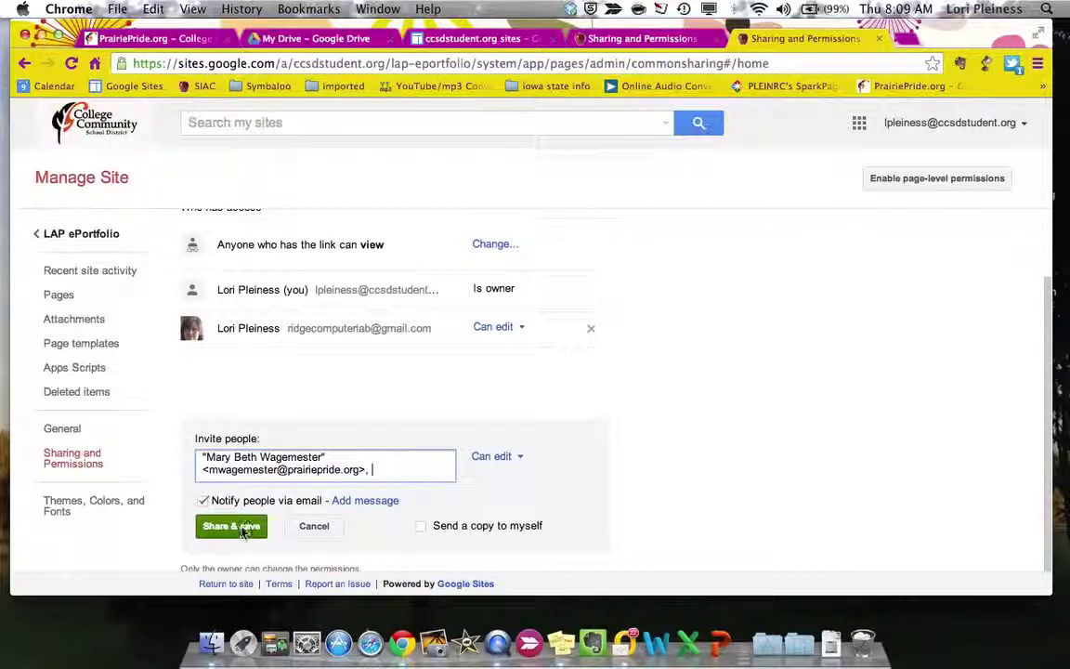
key("BackSpace")
key("BackSpace")
key("BackSpace")
key("BackSpace")
key("BackSpace")
key("BackSpace")
key("BackSpace")
key("BackSpace")
key("BackSpace")
key("BackSpace")
key("BackSpace")
key("BackSpace")
key("BackSpace")
key("BackSpace")
key("BackSpace")
key("BackSpace")
key("BackSpace")
key("BackSpace")
key("BackSpace")
key("BackSpace")
key("BackSpace")
key("BackSpace")
key("BackSpace")
key("BackSpace")
key("BackSpace")
key("BackSpace")
key("BackSpace")
key("BackSpace")
key("BackSpace")
key("BackSpace")
key("BackSpace")
key("BackSpace")
key("BackSpace")
key("BackSpace")
key("BackSpace")
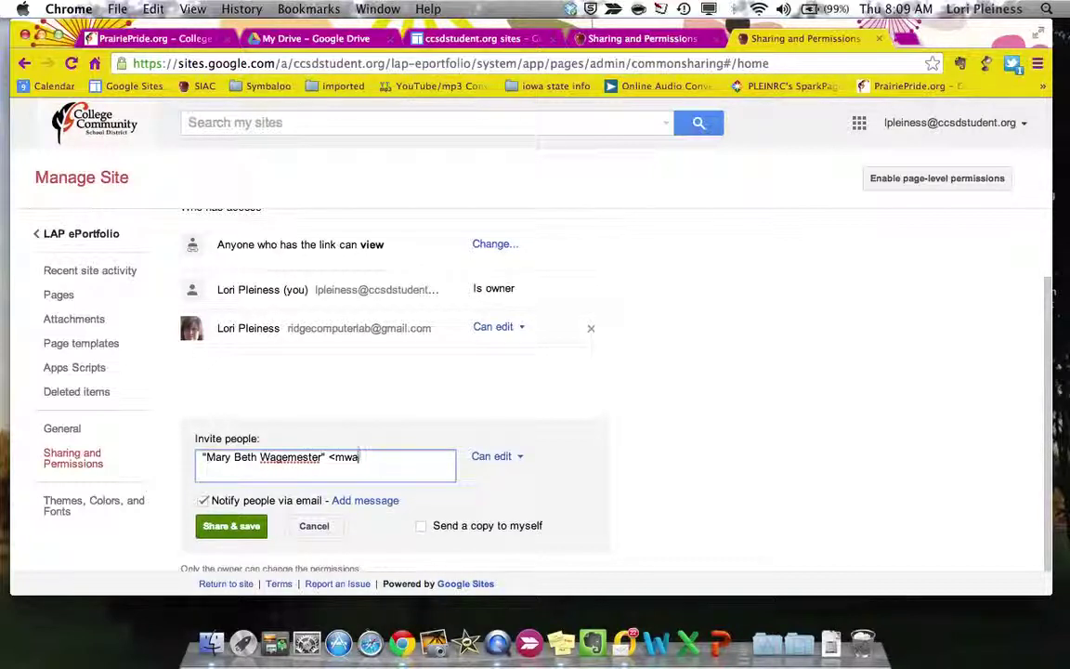
key("BackSpace")
key("BackSpace")
key("BackSpace")
key("BackSpace")
key("BackSpace")
key("BackSpace")
key("BackSpace")
key("BackSpace")
key("BackSpace")
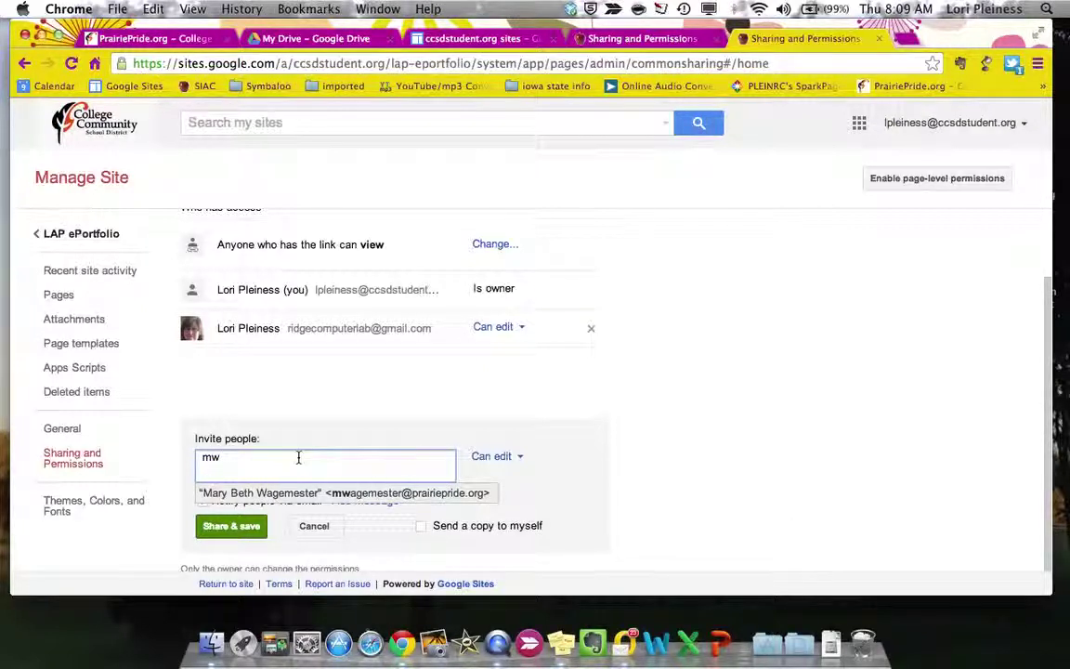
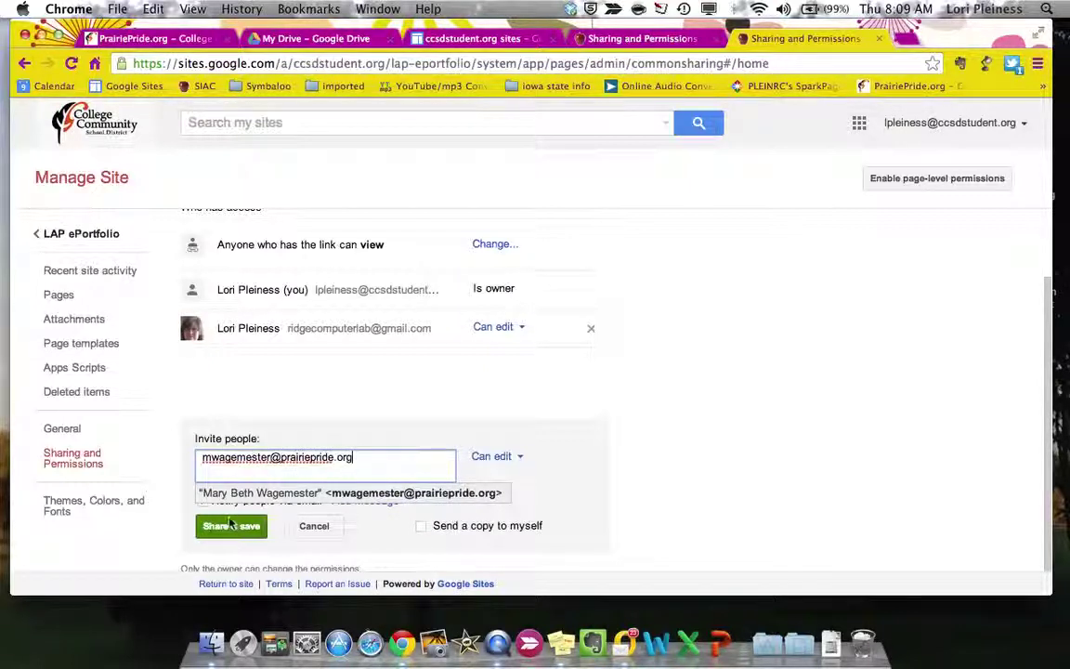
left_click(231, 526)
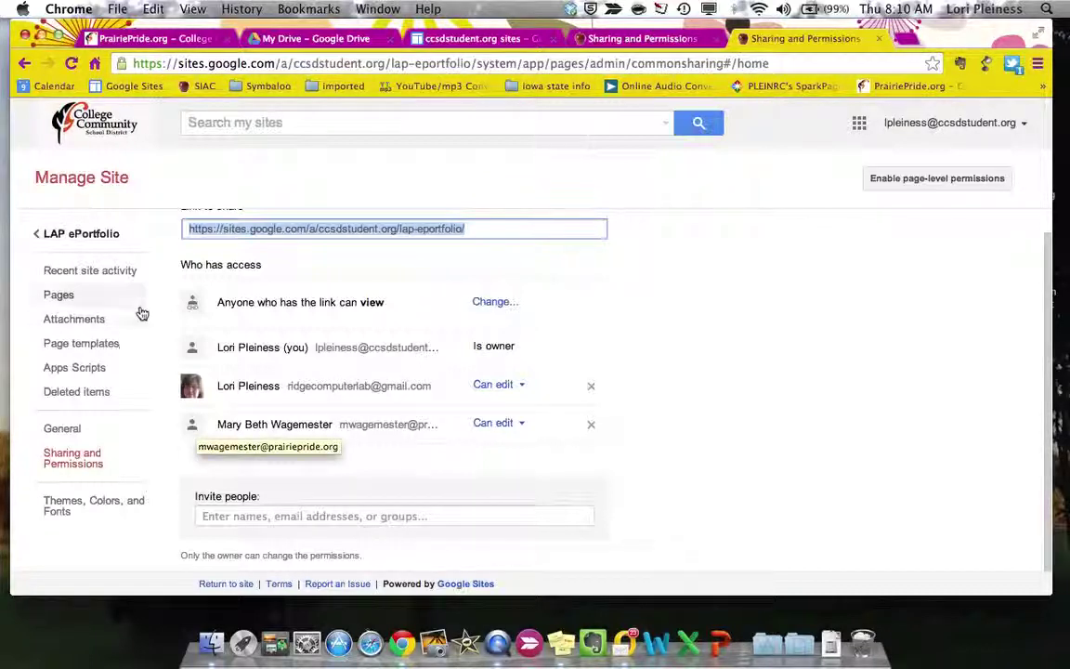
left_click(89, 233)
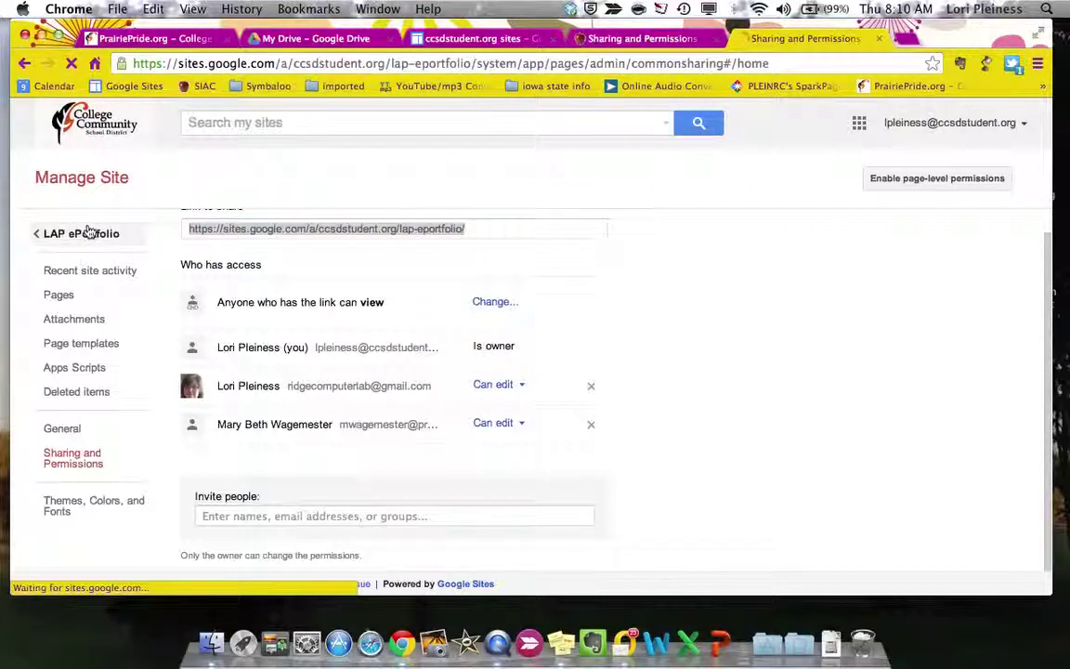